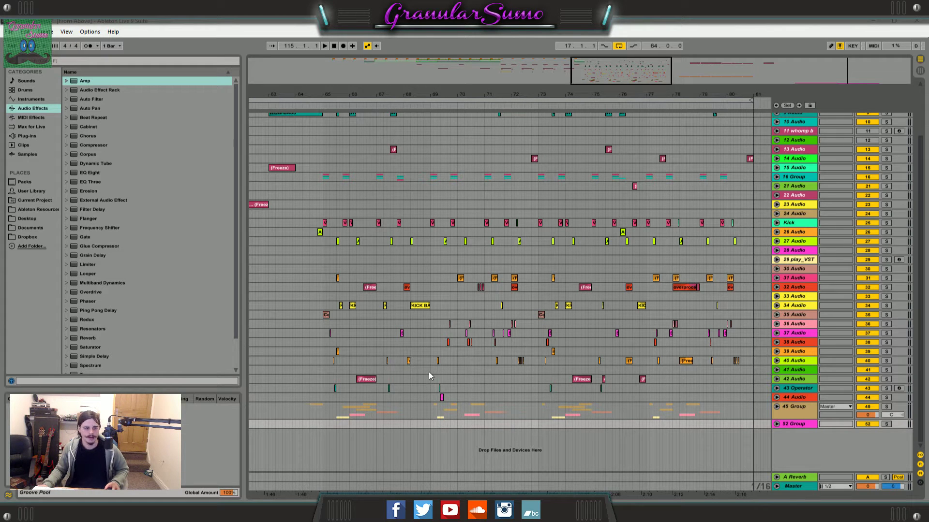
Step: Play back the arrangement from about bar 63 into the dense section and stop it
left_click_drag(588, 64, 609, 85)
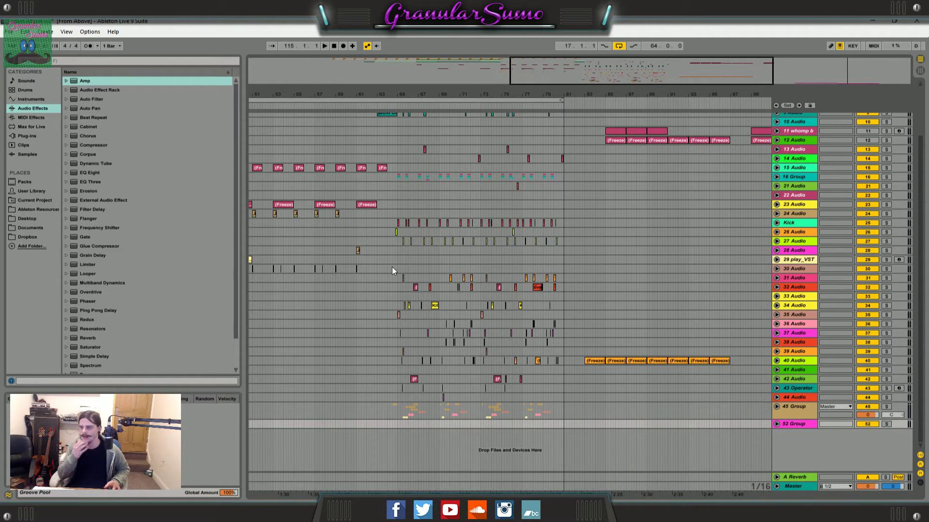
mouse_move(611, 73)
left_mouse_down()
mouse_move(636, 70)
mouse_move(589, 78)
left_mouse_up()
left_click(339, 252)
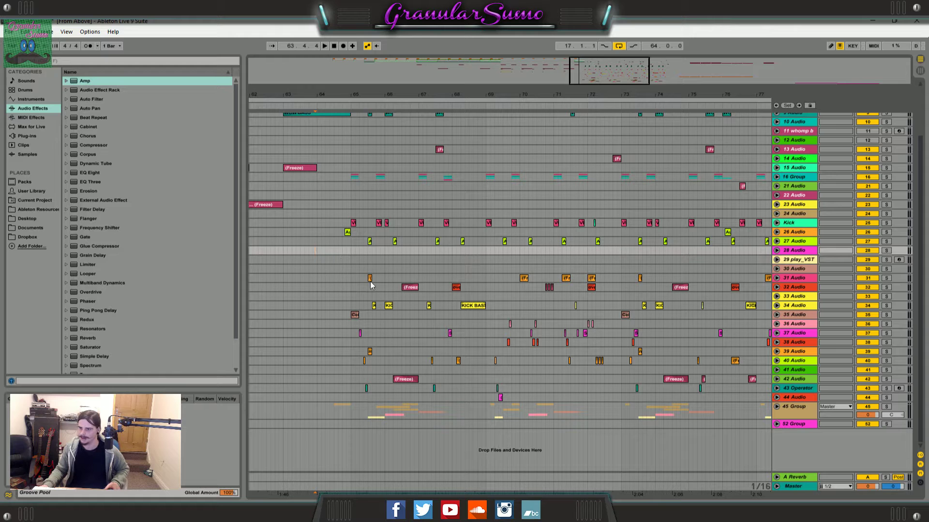
key("space")
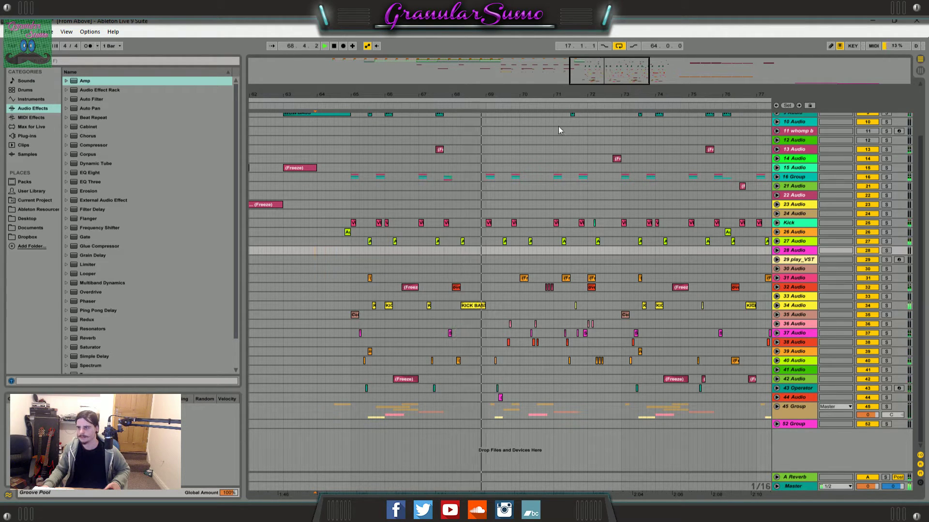
left_click_drag(609, 75, 663, 61)
key("space")
Step: Unfold 52 Group and expand its 53 instrument track and 54 Audio track
scroll(668, 376, "up", 1)
scroll(669, 375, "up", 3)
scroll(704, 208, "down", 1)
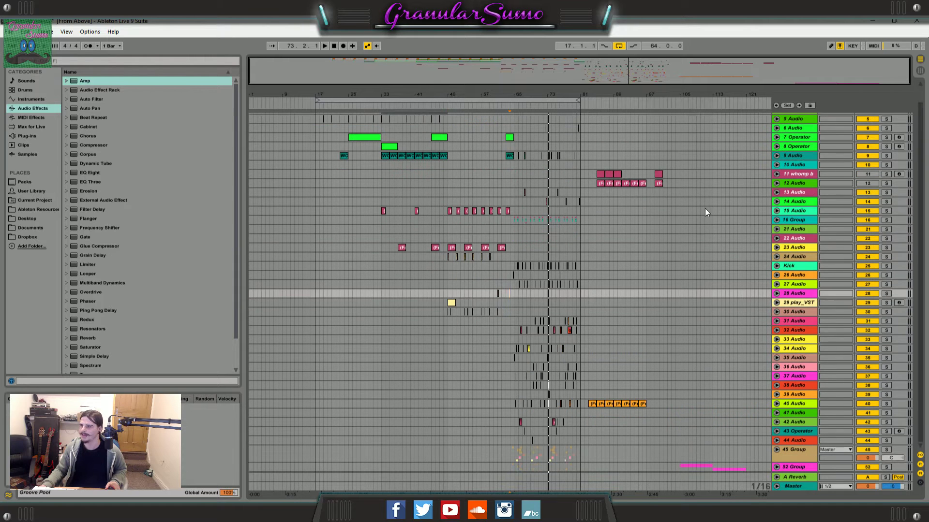
left_click_drag(591, 69, 617, 98)
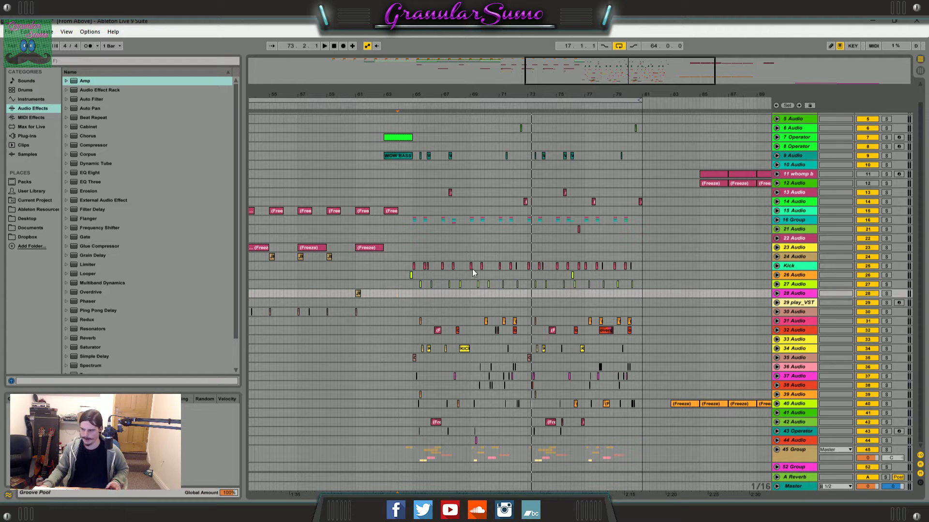
left_click_drag(636, 73, 636, 62)
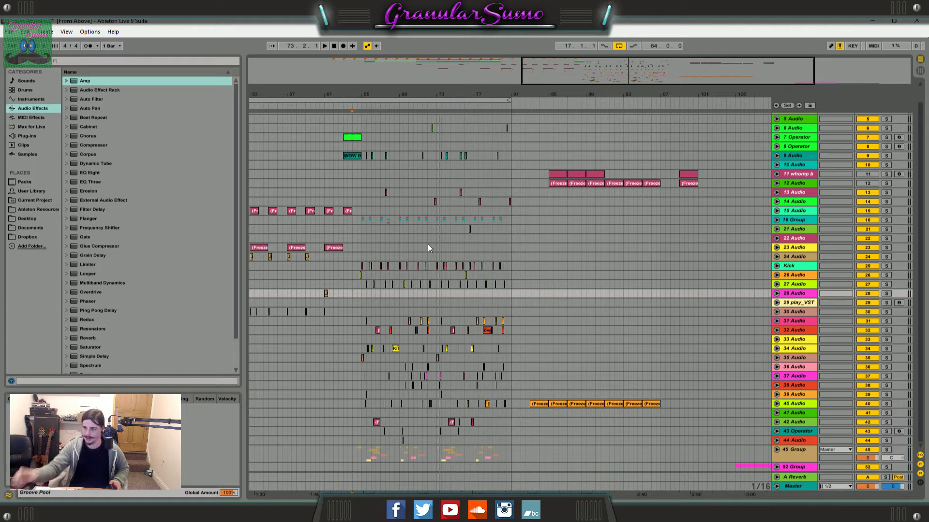
left_click_drag(635, 78, 671, 62)
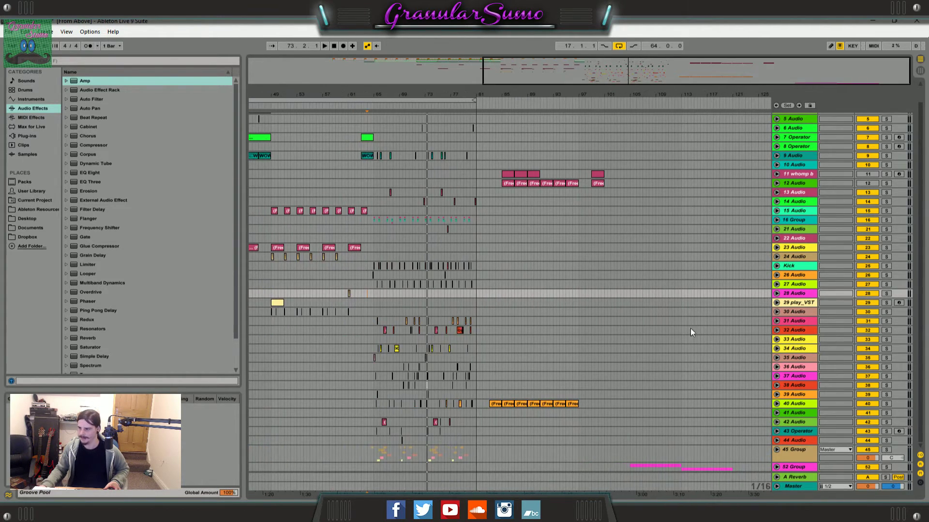
left_click(776, 466)
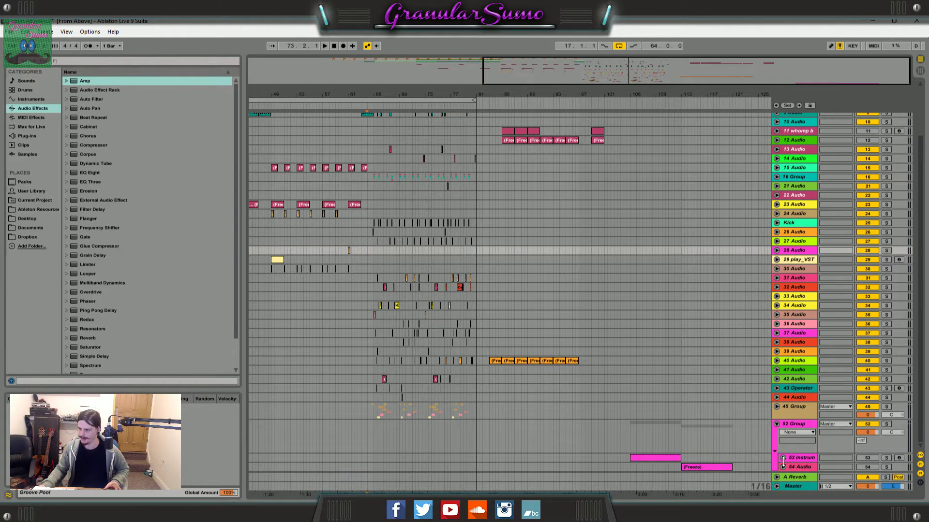
left_click(783, 458)
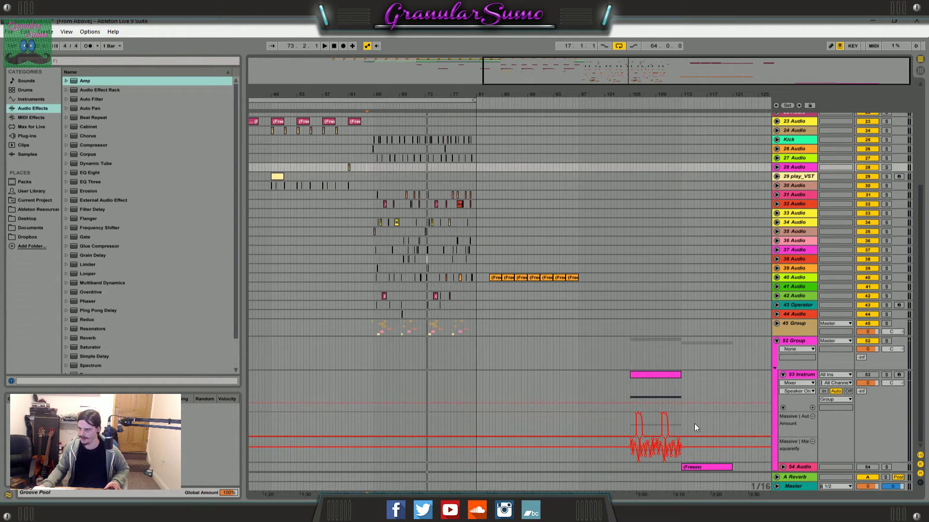
left_click(784, 467)
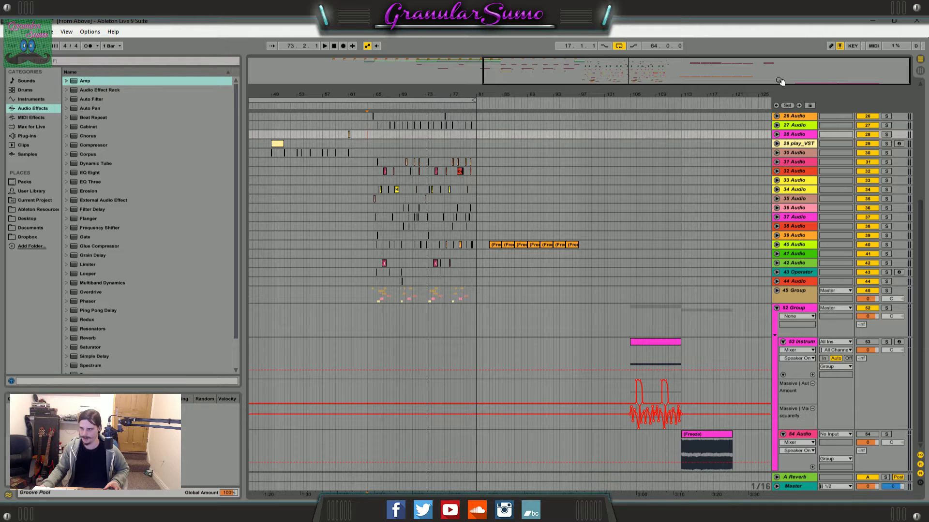
Step: Select the MIDI clip on the 53 instrument track, unfold Massive in its device chain and open the Massive editor
left_click_drag(825, 77, 834, 169)
left_click(464, 343)
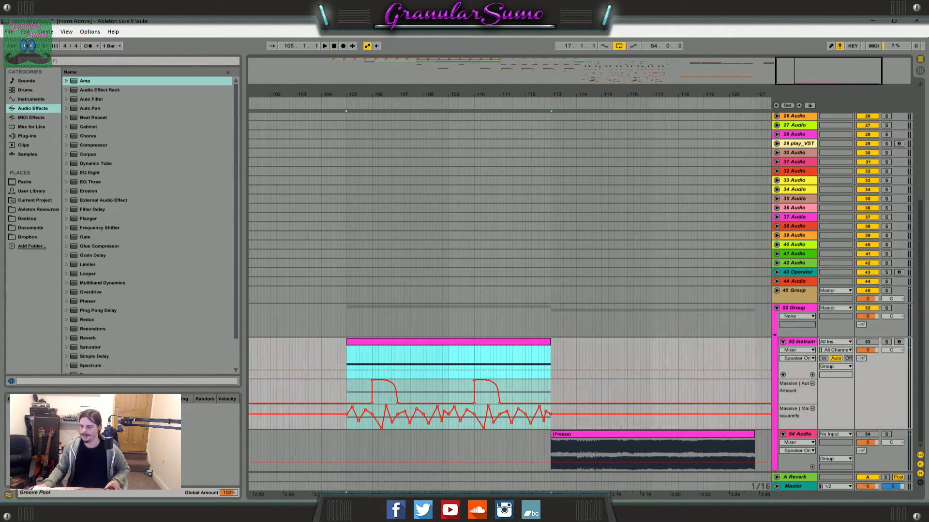
key("shift+Tab")
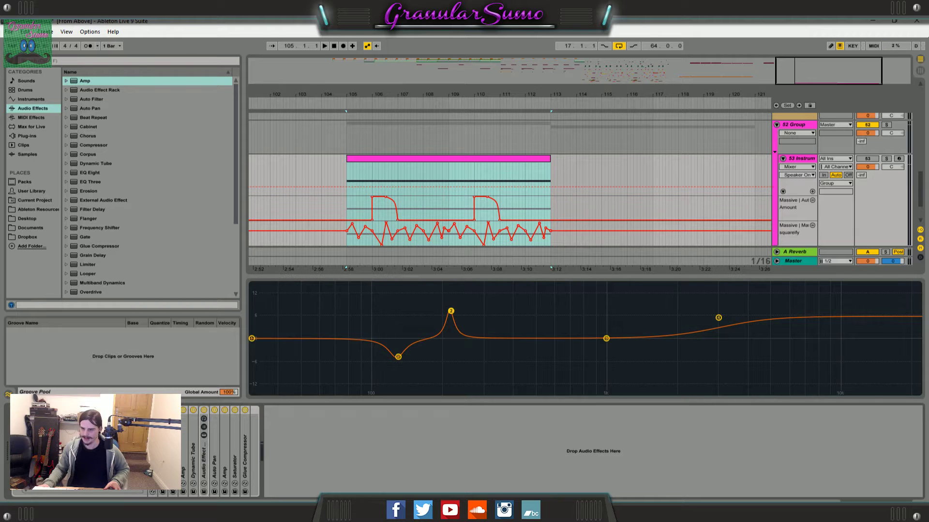
double_click(152, 447)
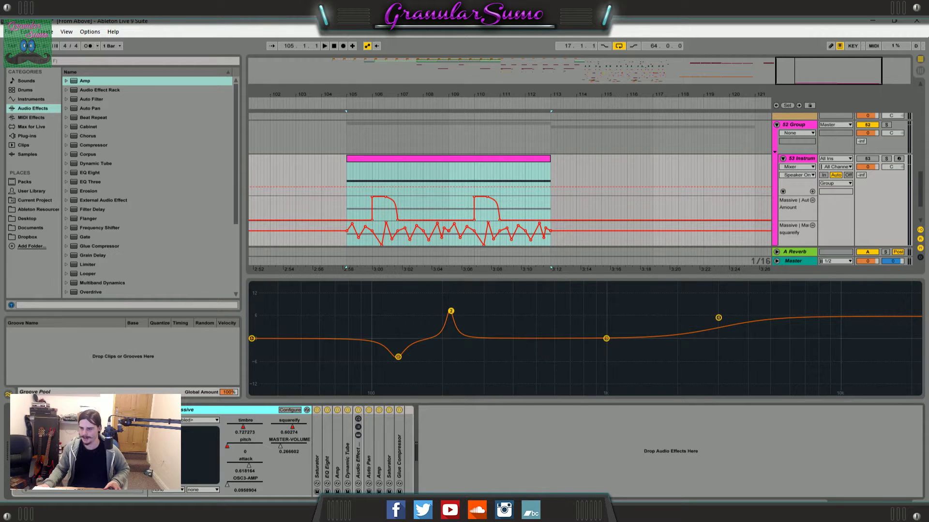
left_click(162, 409)
left_click_drag(206, 50, 550, 124)
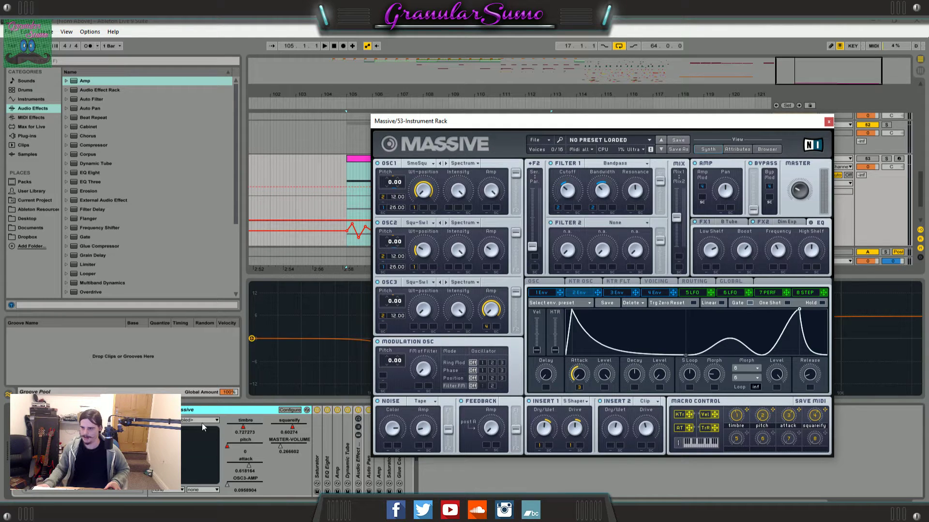
left_click_drag(529, 121, 233, 46)
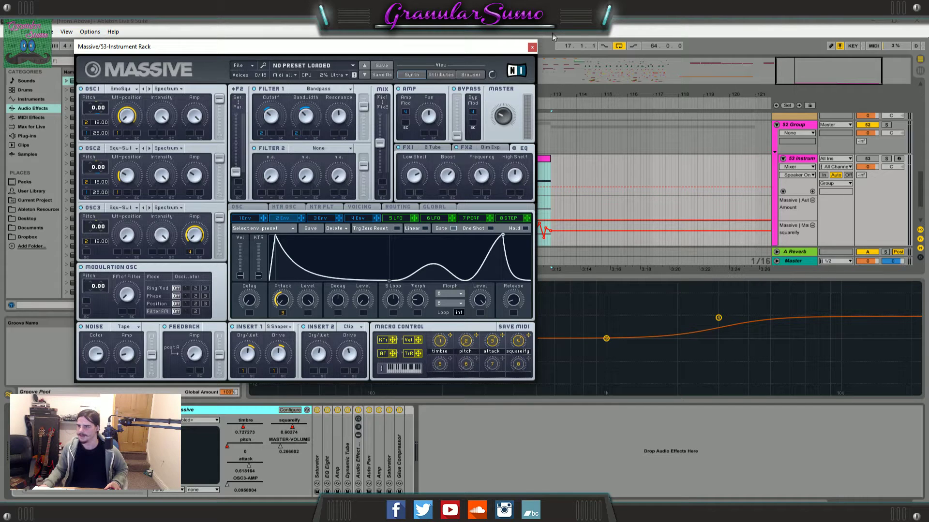
Step: Close the Massive editor and examine the frozen audio clip on track 54
left_click(532, 47)
scroll(559, 146, "down", 2)
left_click(567, 210)
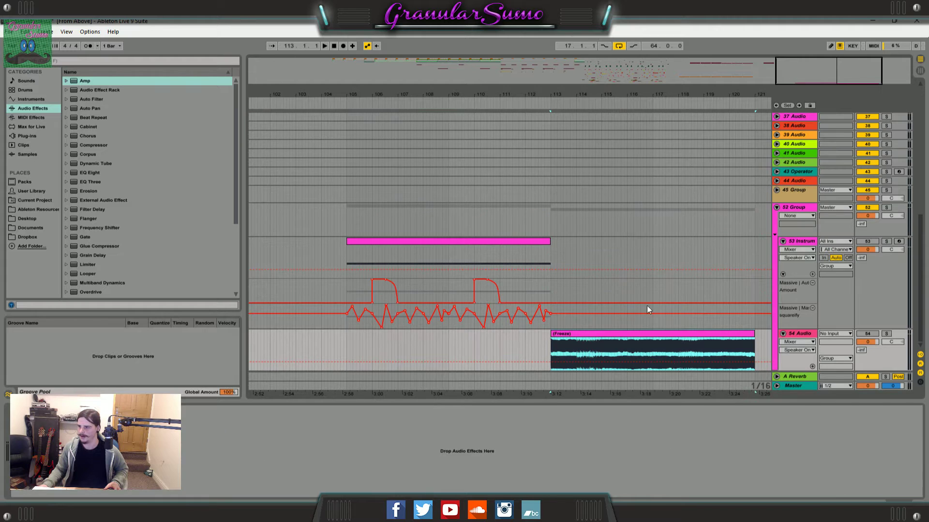
left_click(809, 338)
left_click_drag(794, 68, 794, 32)
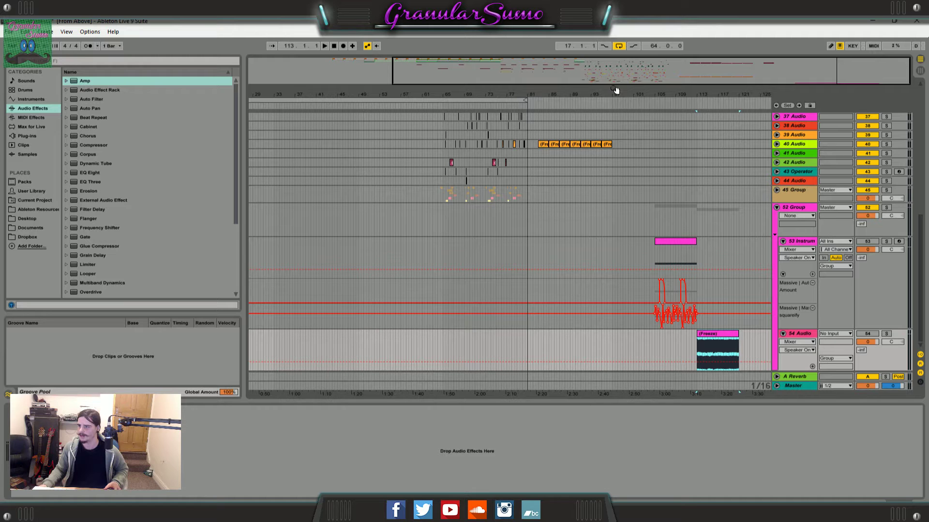
left_click_drag(618, 73, 686, 68)
Step: Reopen the Massive editor from the MIDI clip on track 53 and bypass every audio effect following it, from Saturator to Glue Compressor
double_click(673, 240)
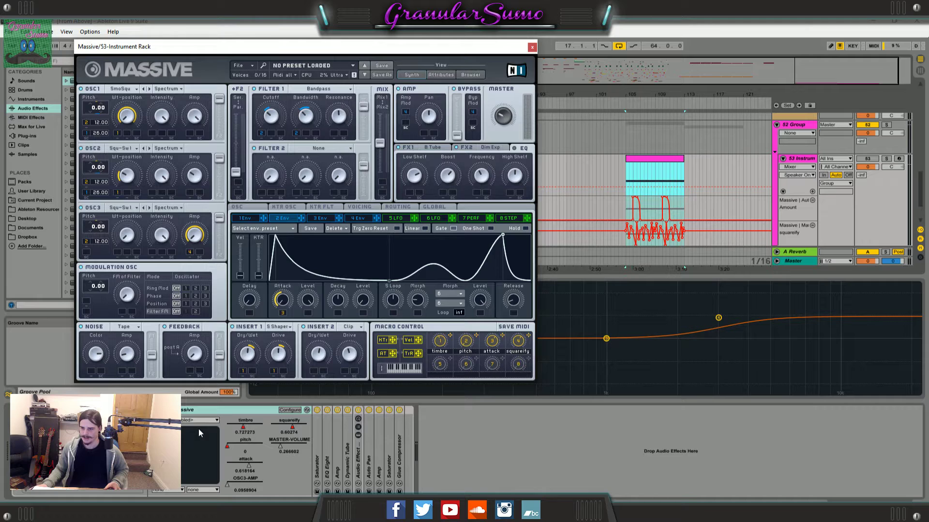
mouse_move(259, 47)
left_mouse_down()
mouse_move(362, 47)
mouse_move(151, 46)
mouse_move(254, 42)
left_mouse_up()
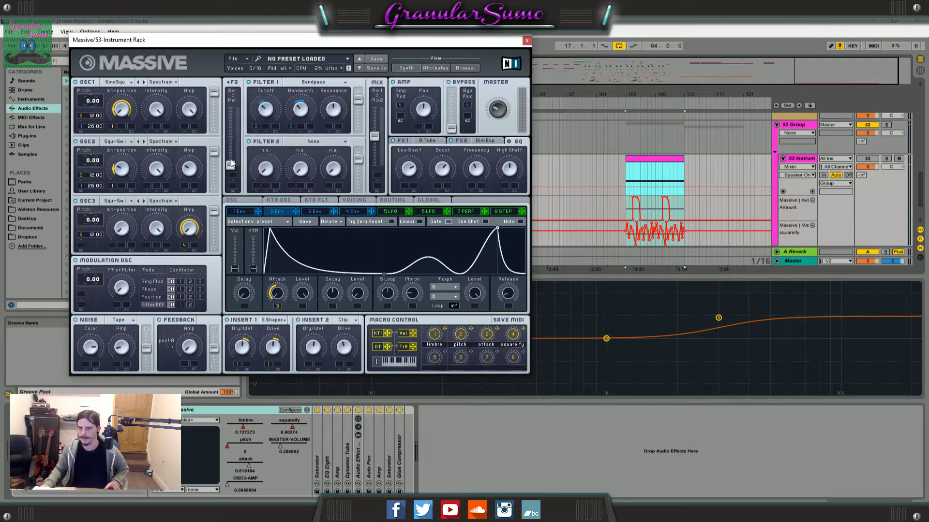
left_click(316, 410)
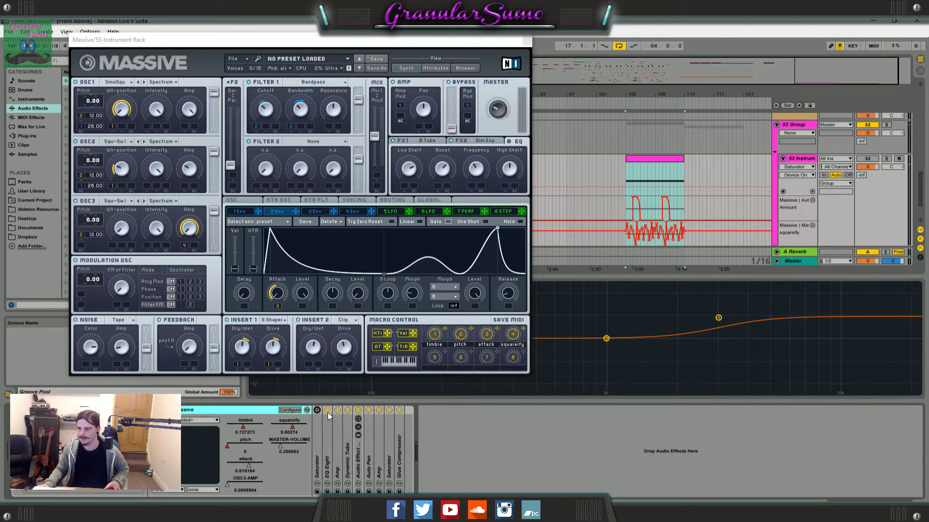
left_click(337, 411)
left_click(347, 410)
left_click(358, 410)
left_click(369, 410)
right_click(373, 411)
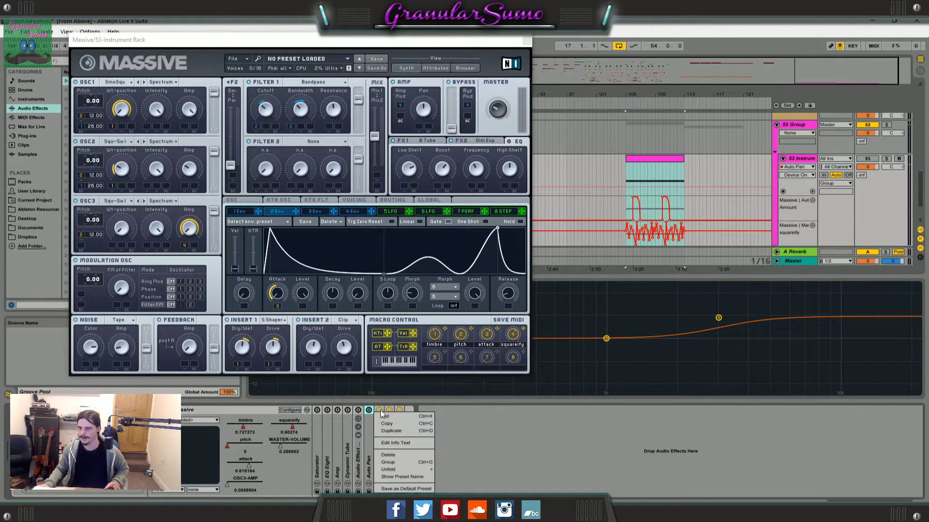
left_click(379, 411)
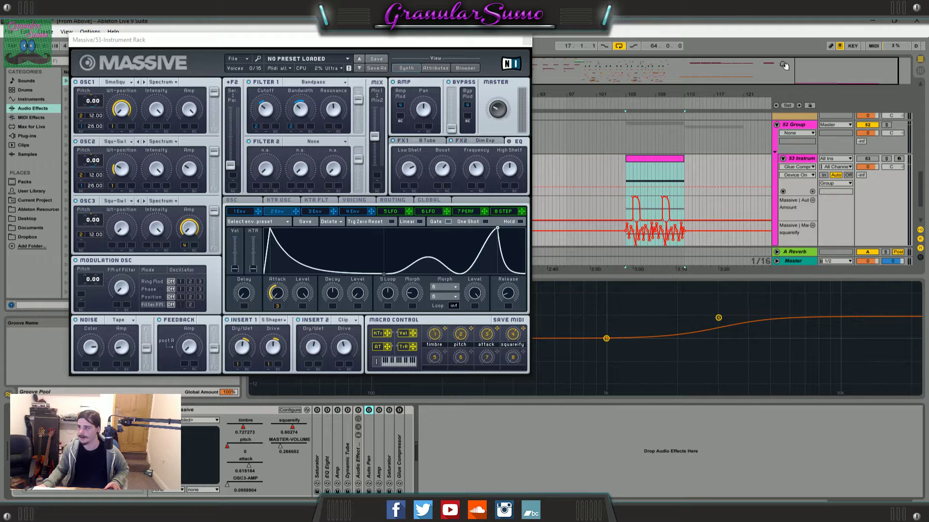
Step: Examine the clip's automation and OSC1's wavetable selection, and display envelope 1 in Massive
left_click_drag(783, 69, 784, 136)
left_click_drag(811, 92, 780, 62)
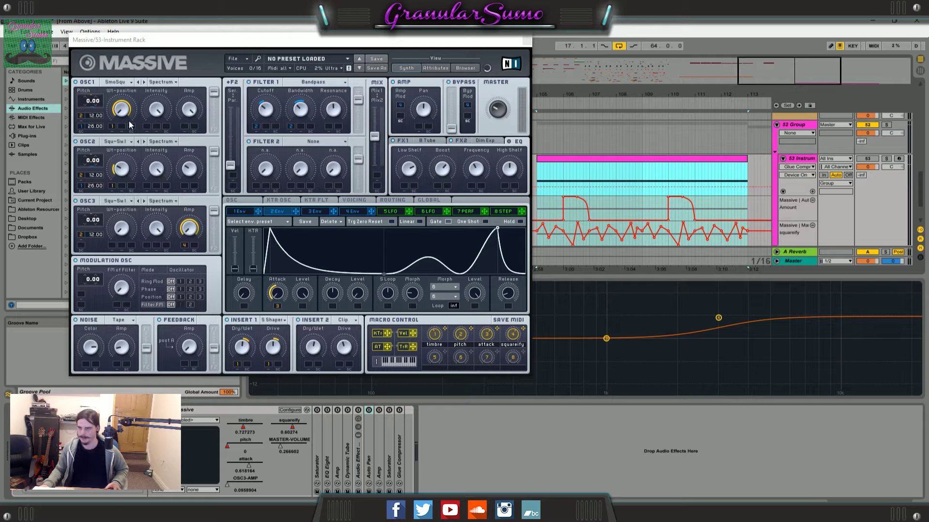
left_click(127, 83)
left_click(123, 80)
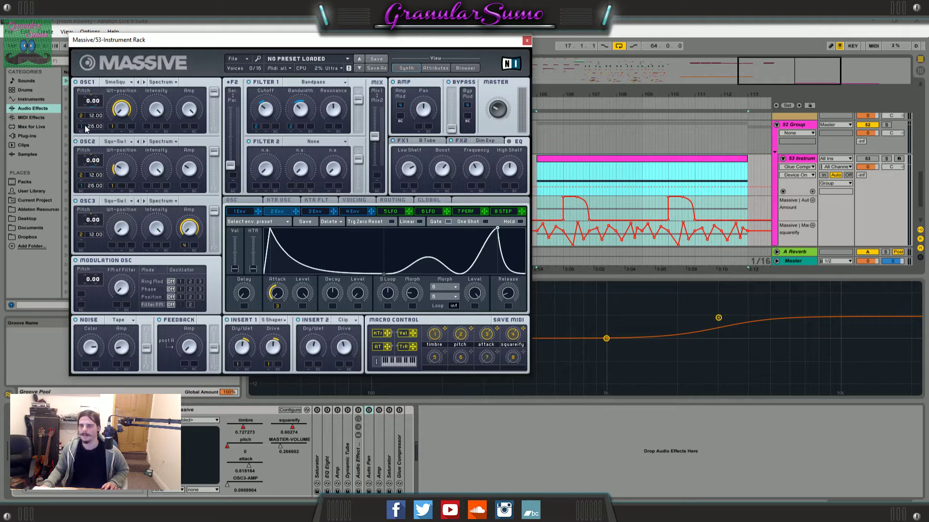
left_click(245, 212)
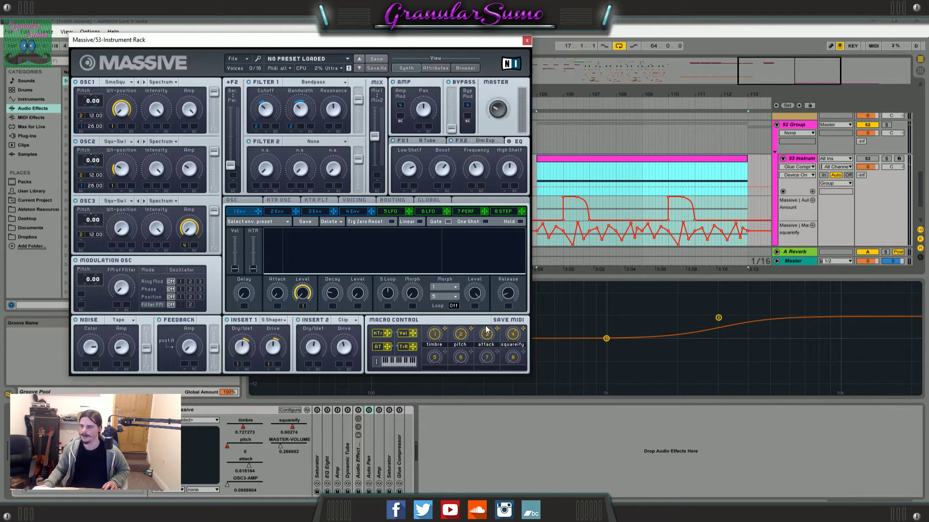
Step: Turn Massive's timbre macro up to 1 and re-enable its automation
left_click(436, 343)
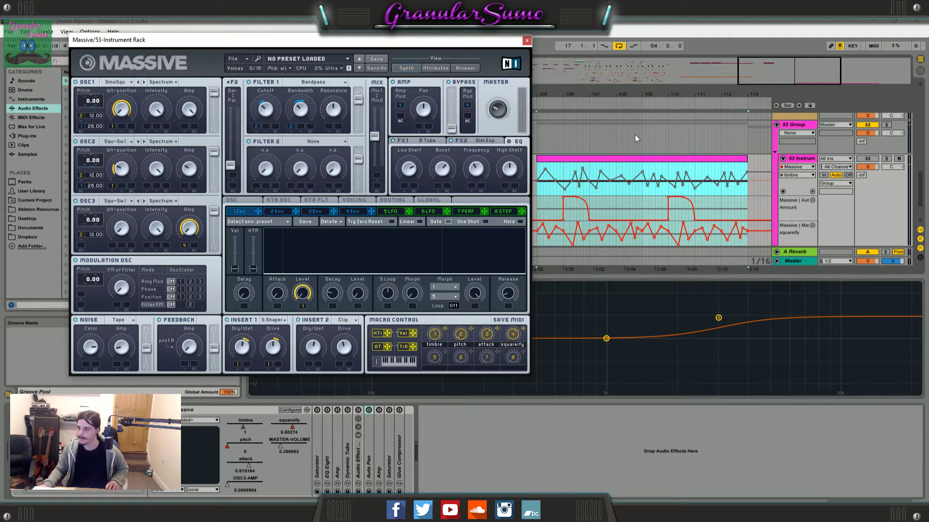
left_click_drag(494, 39, 513, 117)
left_click(376, 46)
left_click_drag(393, 117, 377, 48)
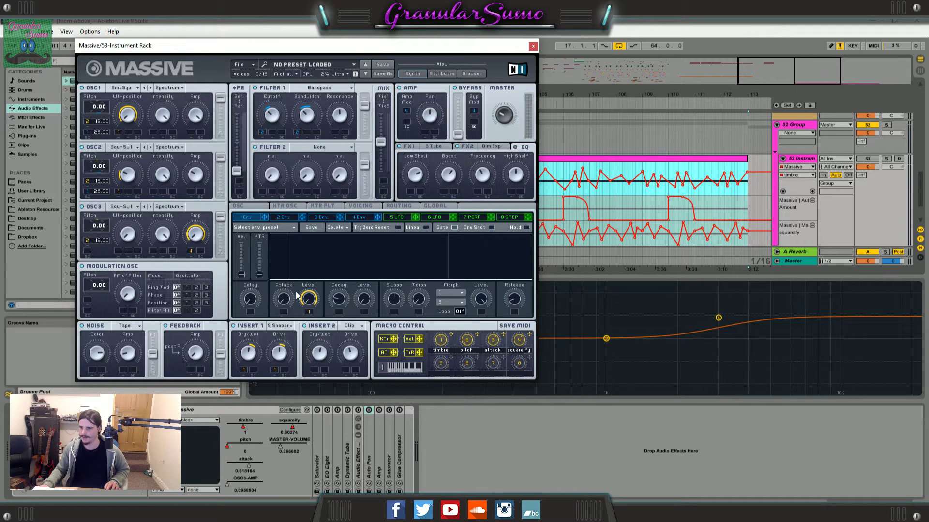
Step: Raise envelope 1's attack level until its curve shows, and lower it back to the minimum
left_click(312, 300)
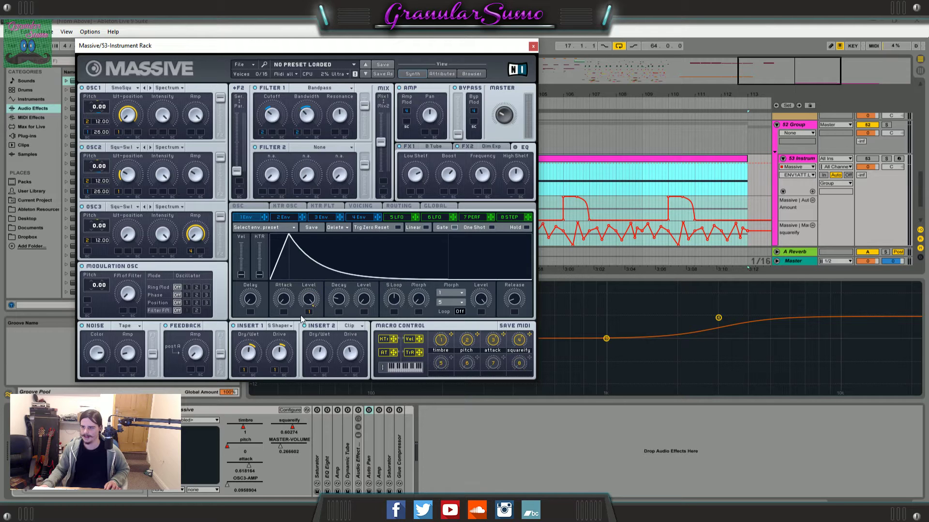
left_click_drag(308, 301, 326, 482)
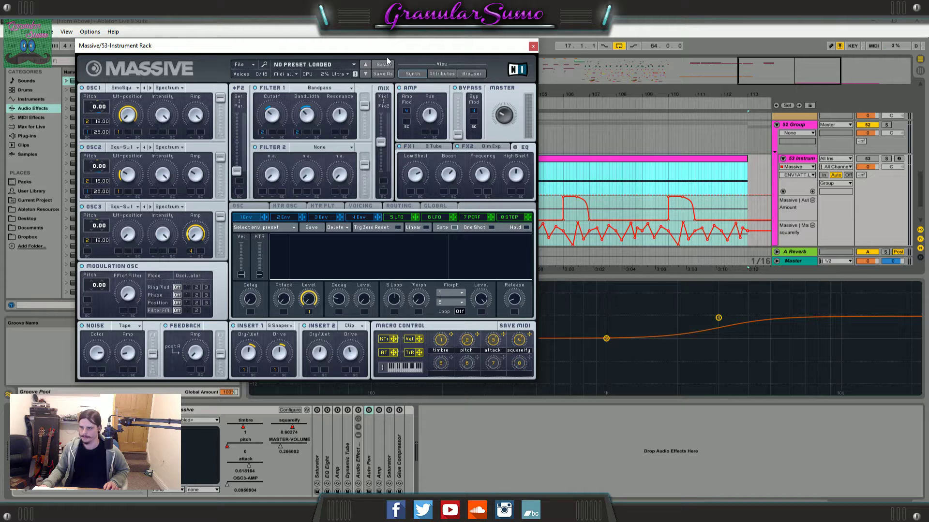
left_click_drag(387, 46, 363, 70)
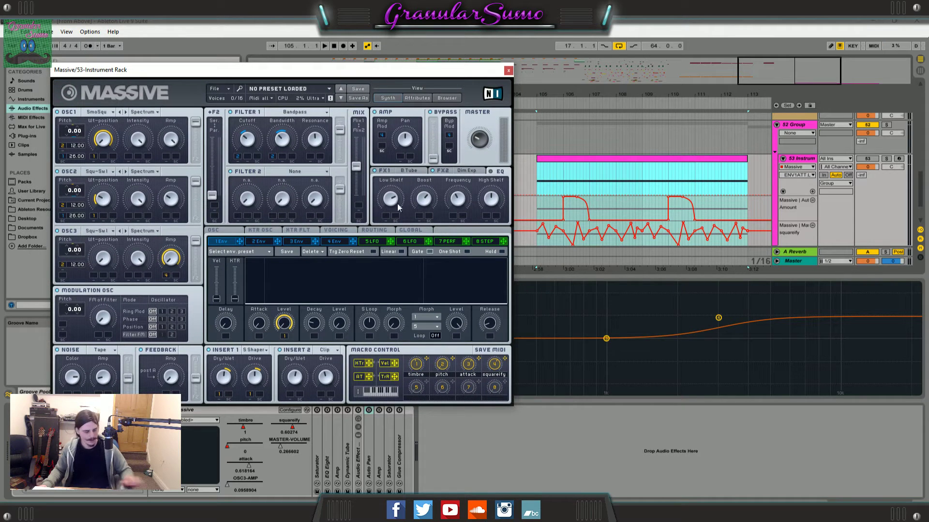
Step: Arm track 53 for recording and audition the timbre macro from 0 upwards, restoring its automation
left_click(423, 363)
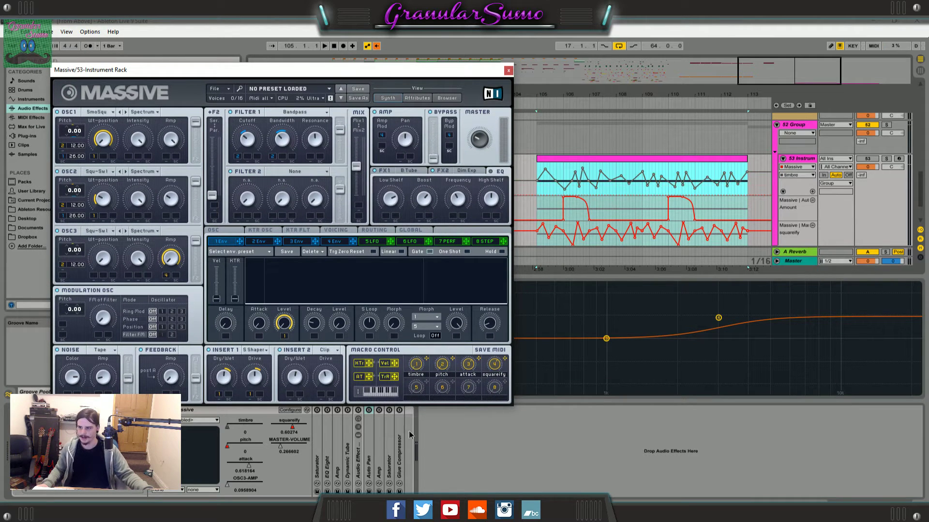
left_click(899, 158)
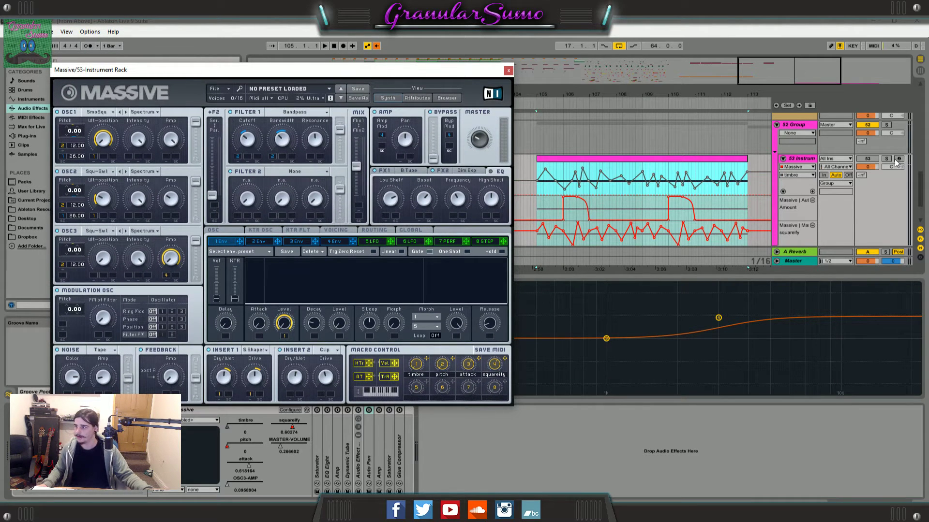
left_click(416, 369)
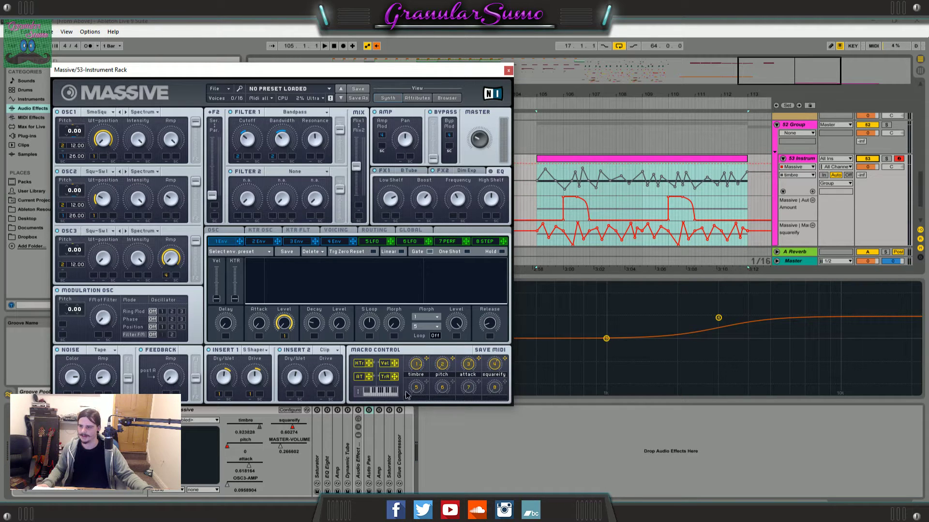
left_click(376, 46)
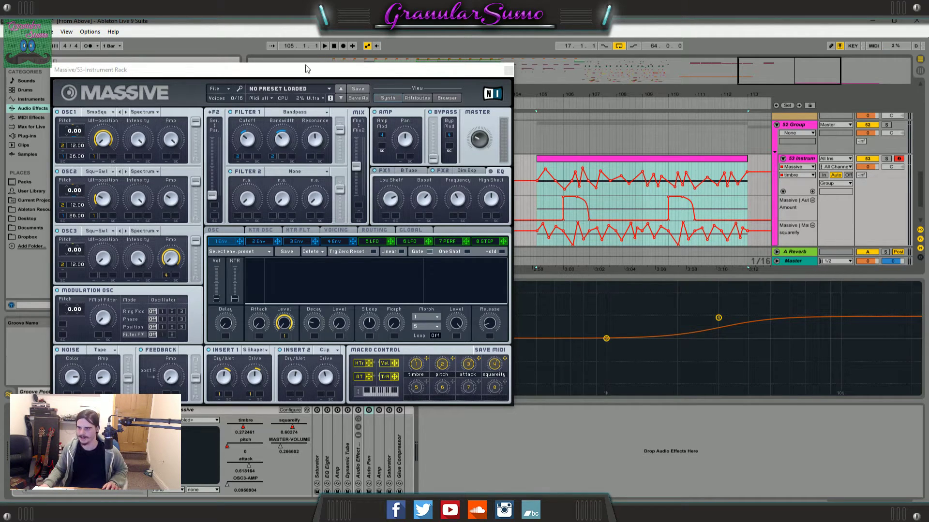
left_click_drag(305, 70, 495, 63)
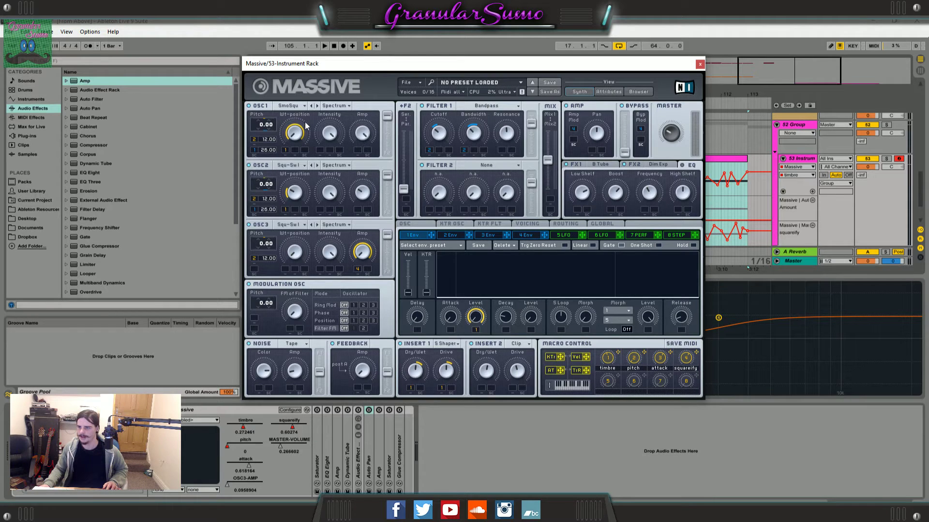
Step: Review OSC2's wavetable choices without changing the selection, and turn Massive's squareify macro up to 1
left_click(287, 165)
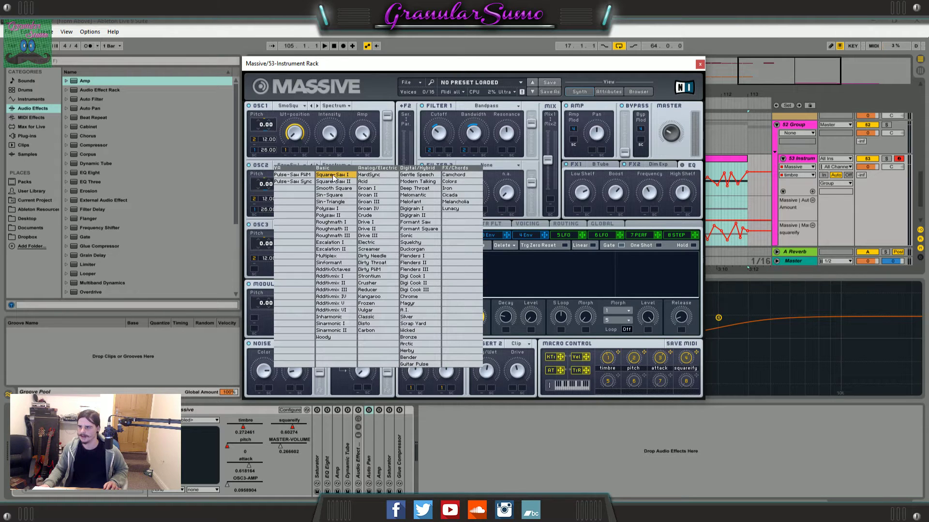
left_click(281, 163)
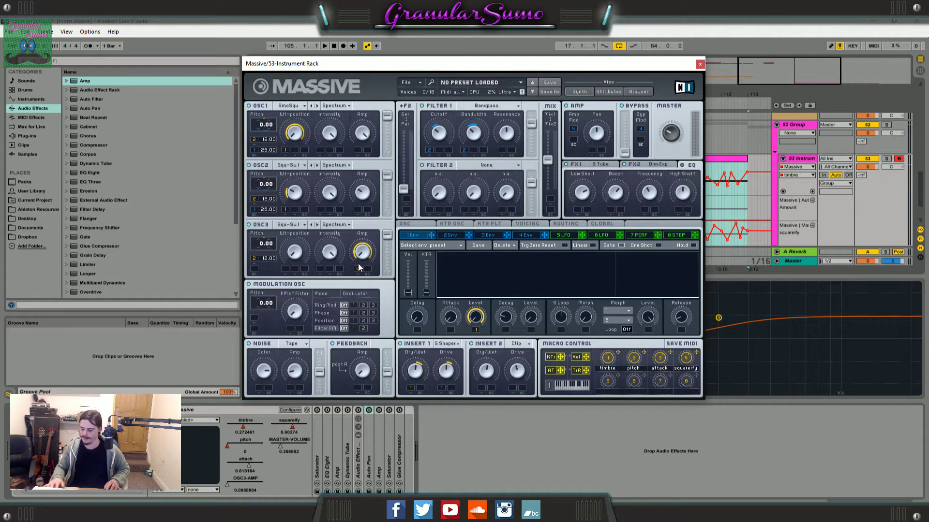
left_click(687, 360)
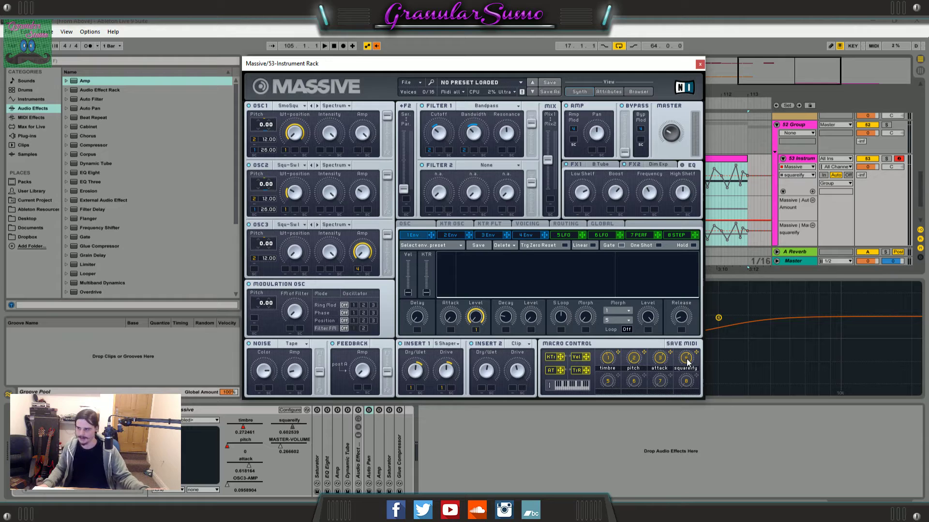
left_click_drag(687, 361, 691, 301)
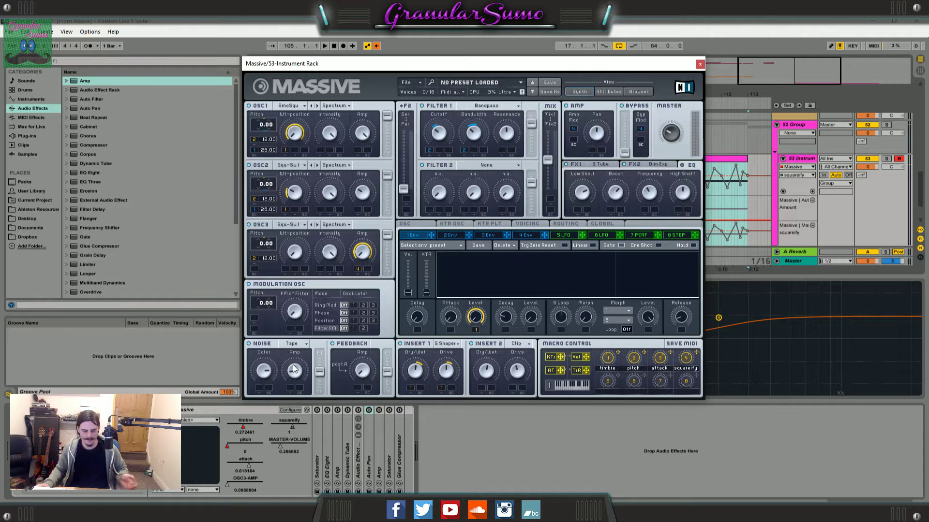
Step: Point out the noise section's amp level and review Insert 1's effect types, keeping the sine shaper
left_click_drag(294, 369, 298, 369)
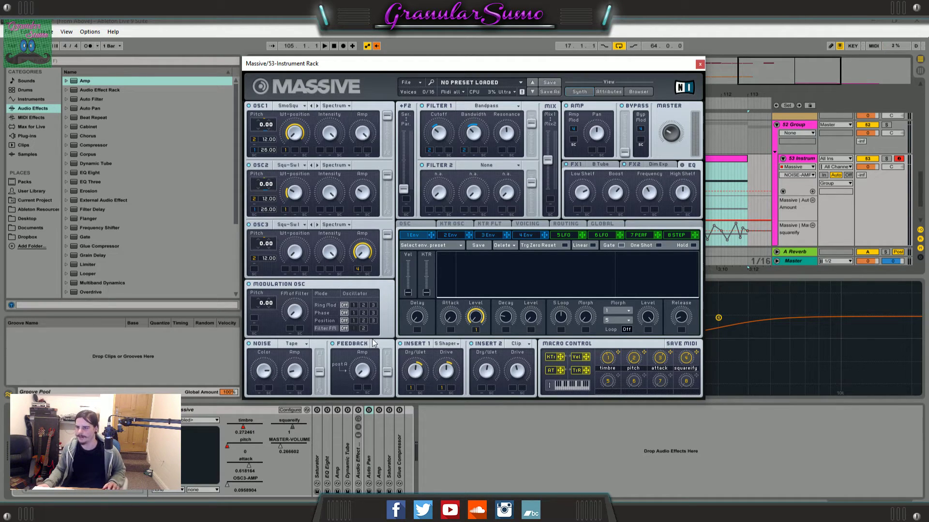
left_click(445, 345)
left_click(411, 354)
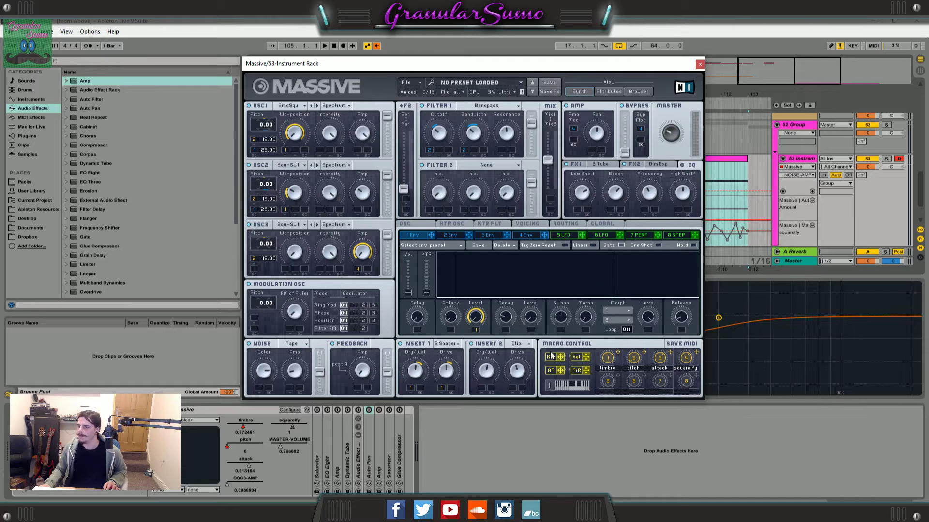
Step: Display envelope 2, lower the attack macro to 0.398438, and review the available morph curves without changing the selection
left_click(489, 237)
left_click(528, 238)
left_click(456, 239)
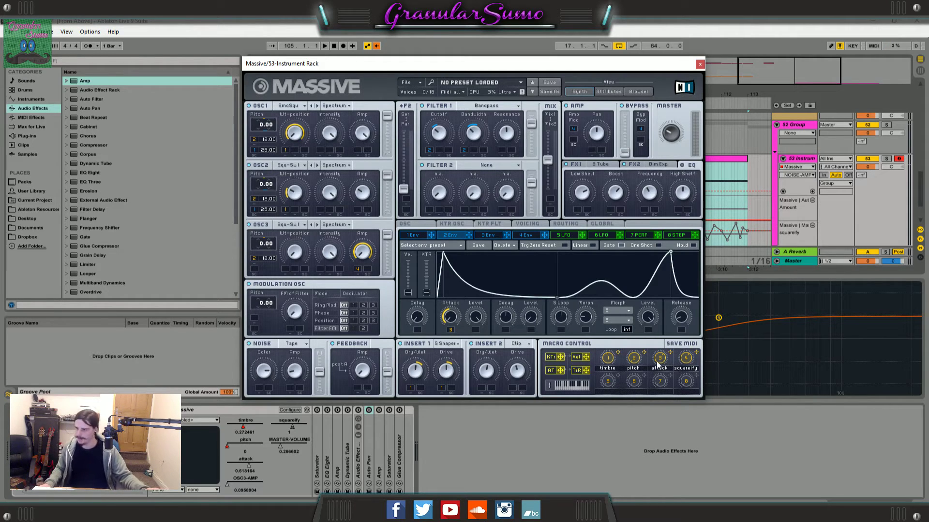
mouse_move(663, 361)
left_mouse_down()
mouse_move(663, 403)
mouse_move(662, 336)
mouse_move(662, 375)
left_mouse_up()
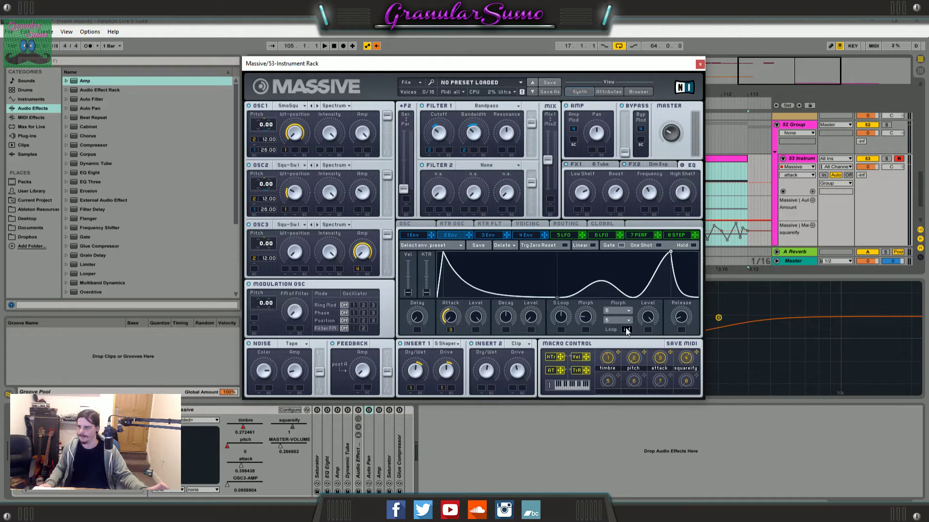
left_click(620, 312)
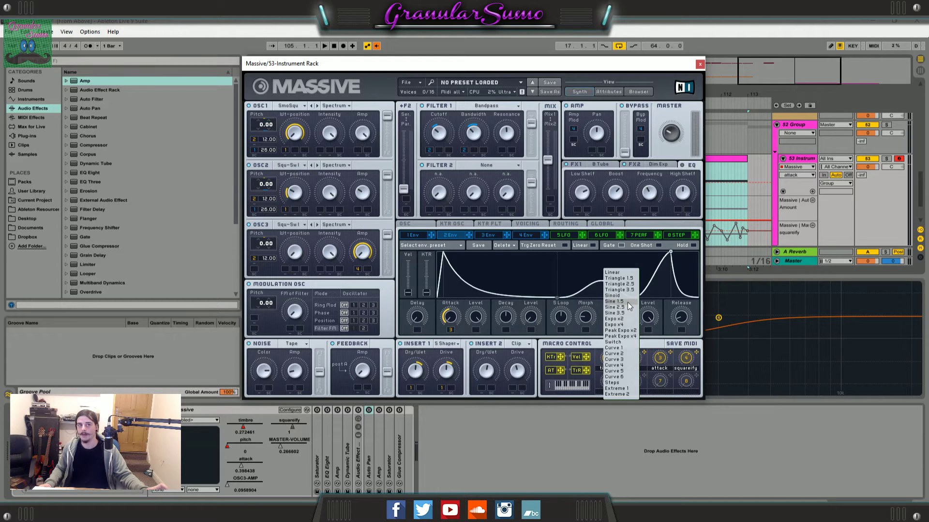
left_click(628, 303)
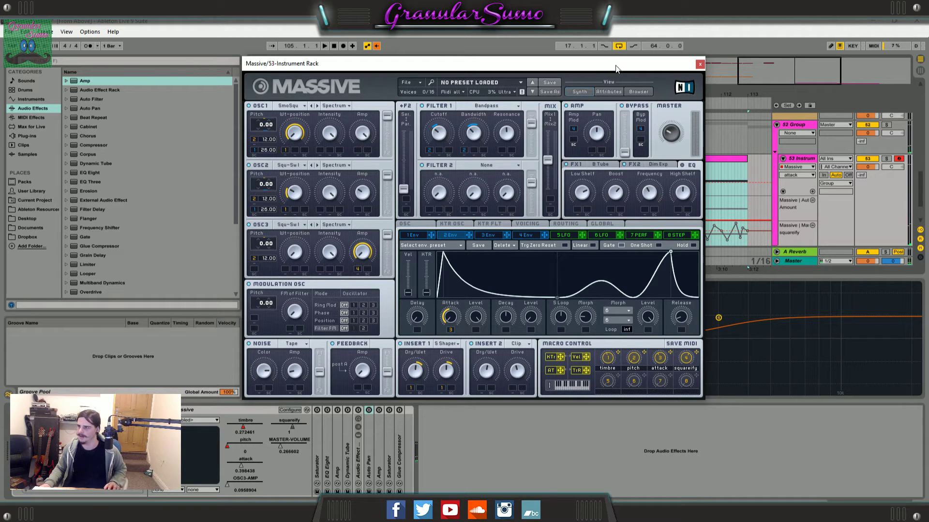
Step: Re-enable the overridden automation and reposition the Massive window so the end of the clip's automation shows
left_click_drag(617, 66, 638, 136)
left_click(377, 46)
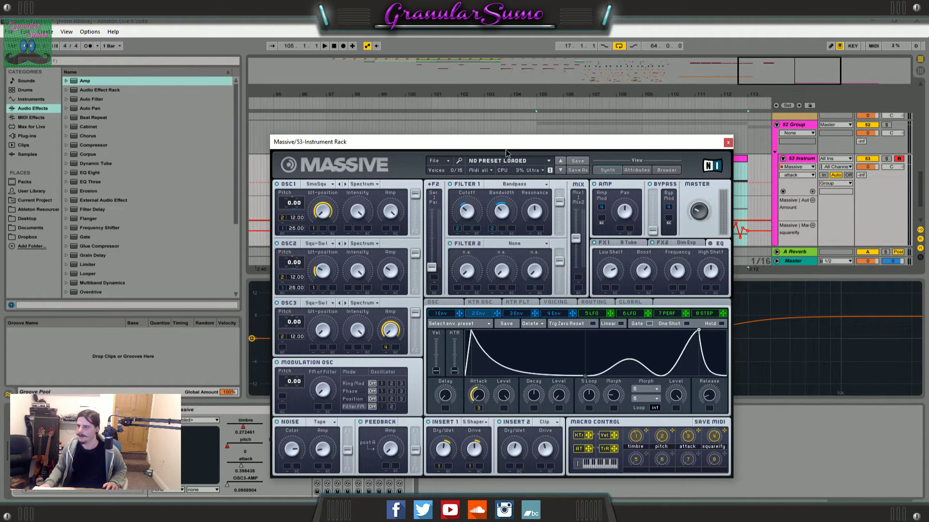
left_click_drag(485, 144, 413, 68)
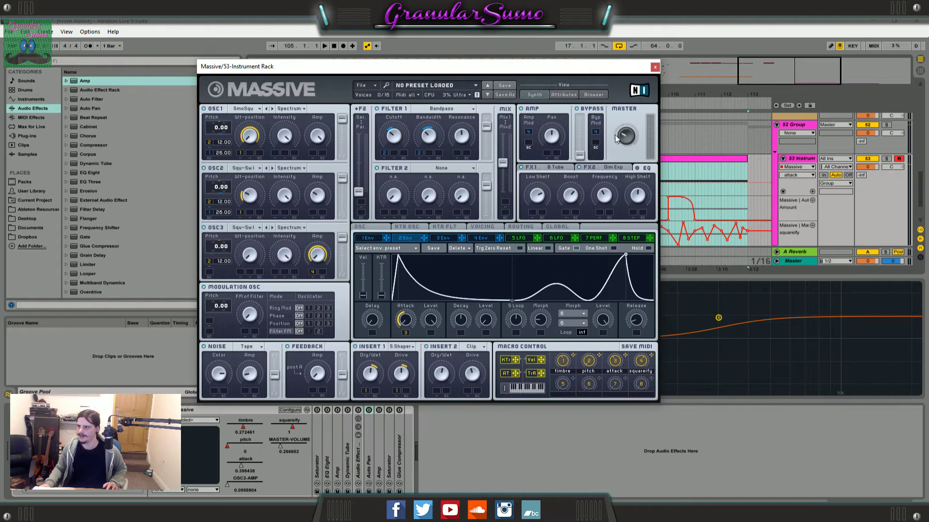
Step: Examine FX1's effect types, keeping Brauner Tube, and FX2's Dimension Expander settings, and close the Massive window
left_click(557, 167)
left_click(559, 168)
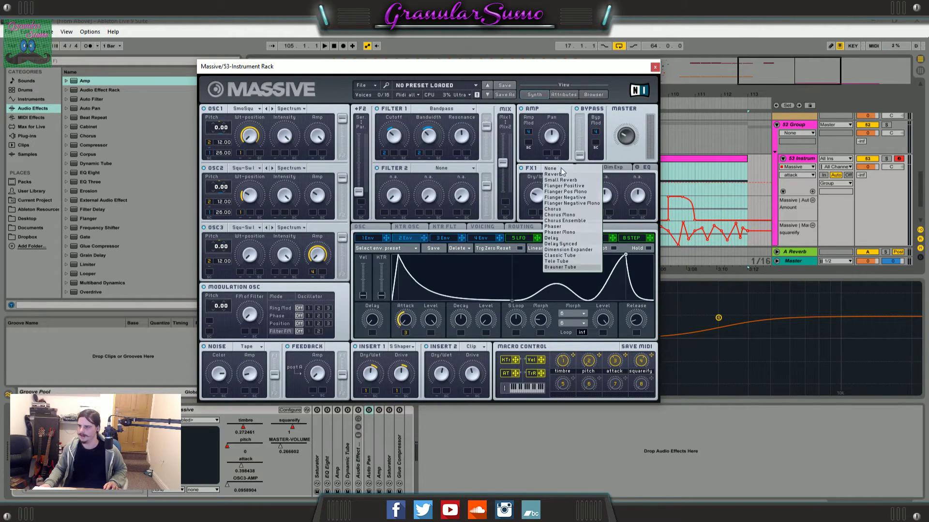
left_click(575, 267)
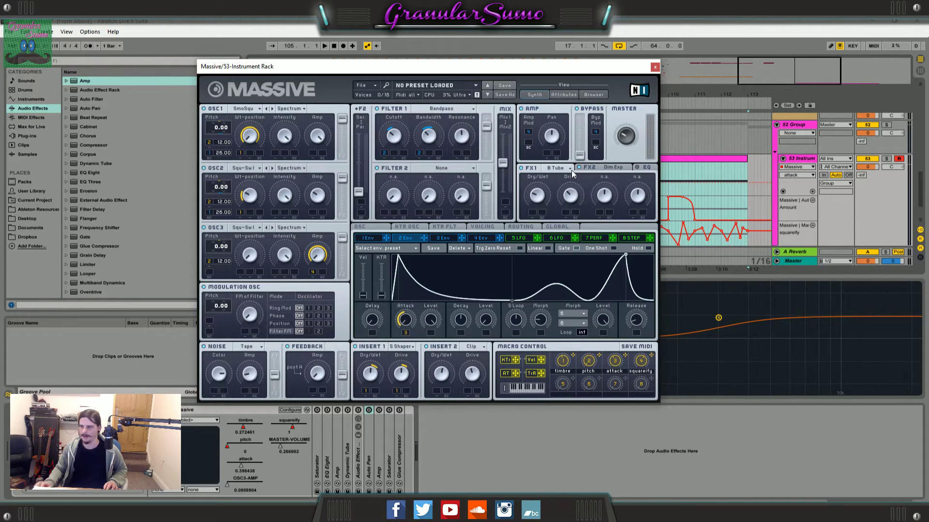
left_click(588, 167)
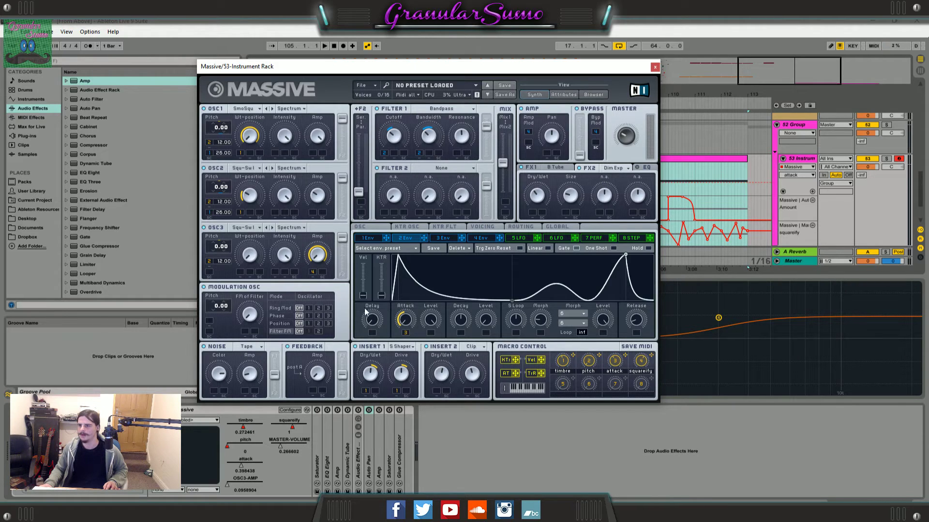
left_click(656, 68)
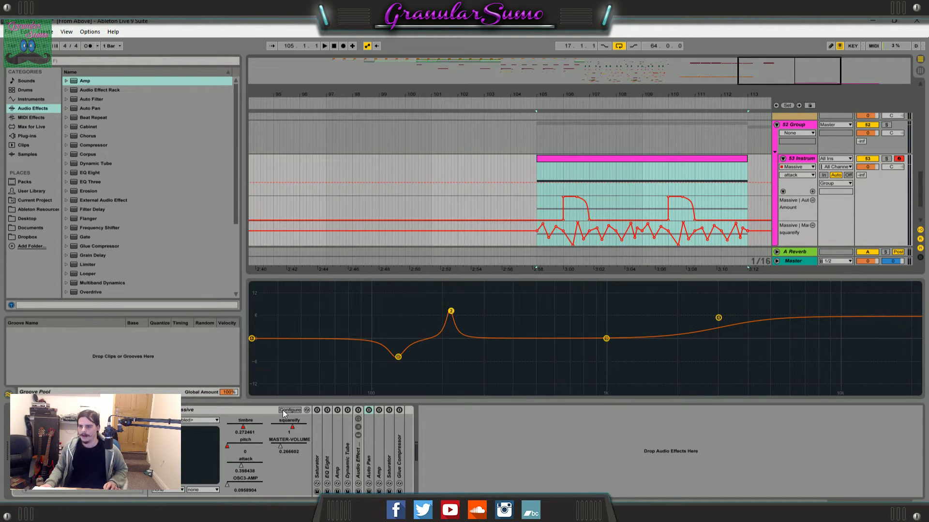
Step: Unfold the first Saturator after Massive, switch it on, compare the sound with it bypassed and active, and fold it
left_click(318, 449)
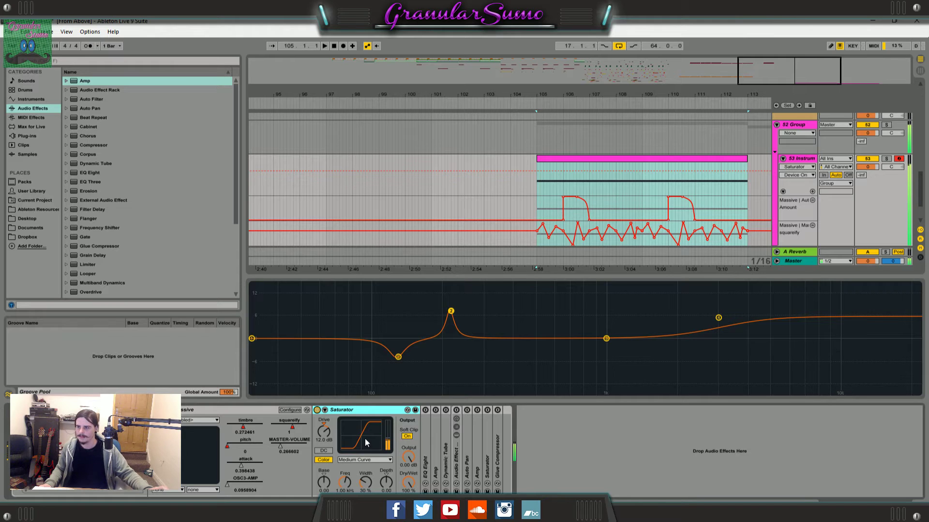
left_click(316, 411)
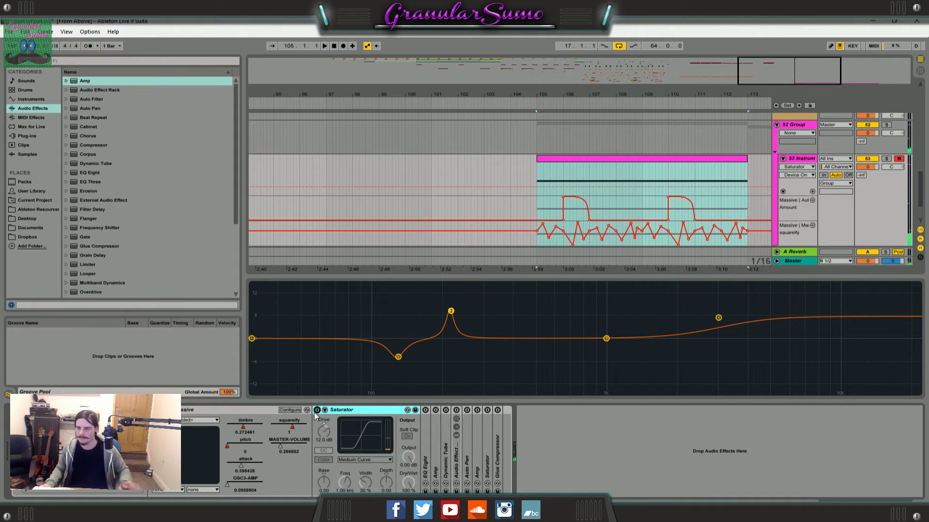
left_click(317, 411)
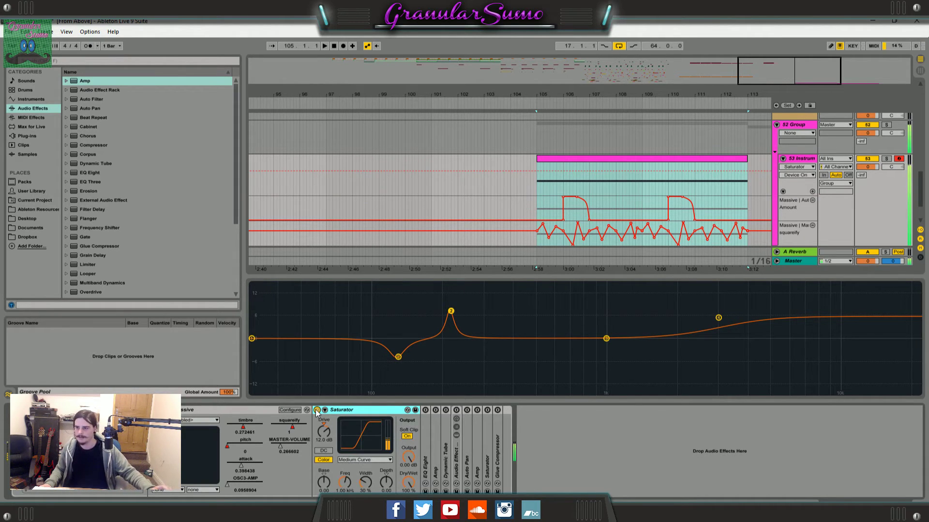
double_click(358, 410)
Step: Unfold the EQ Eight, switch it on, and compare the bass sound with it bypassed and active
double_click(326, 437)
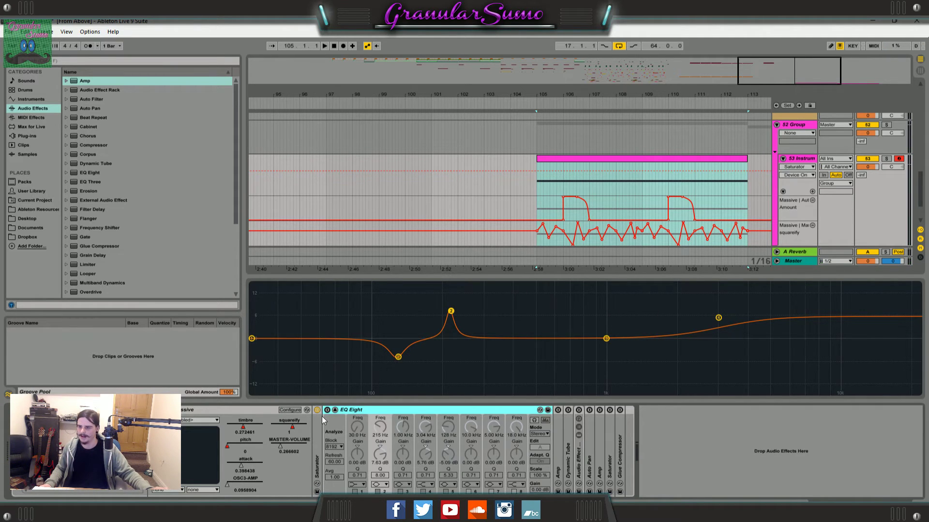
left_click(327, 410)
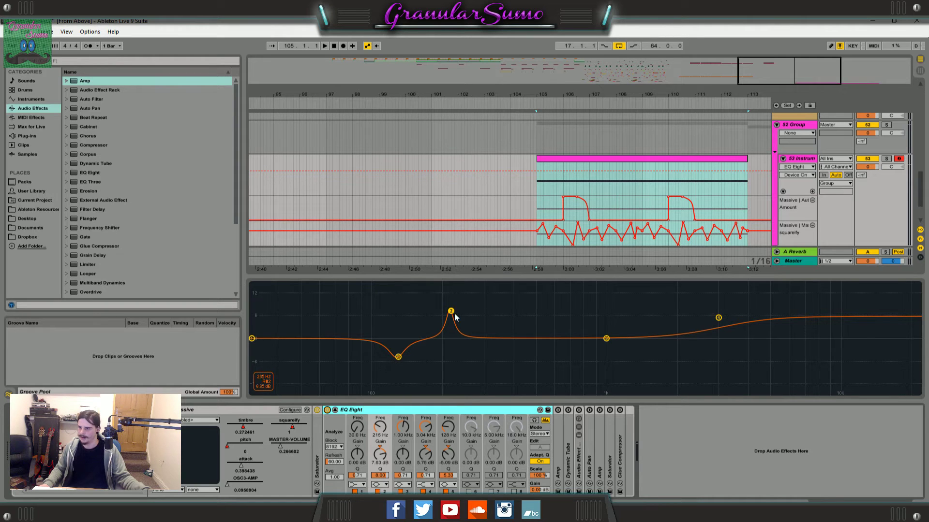
key("g")
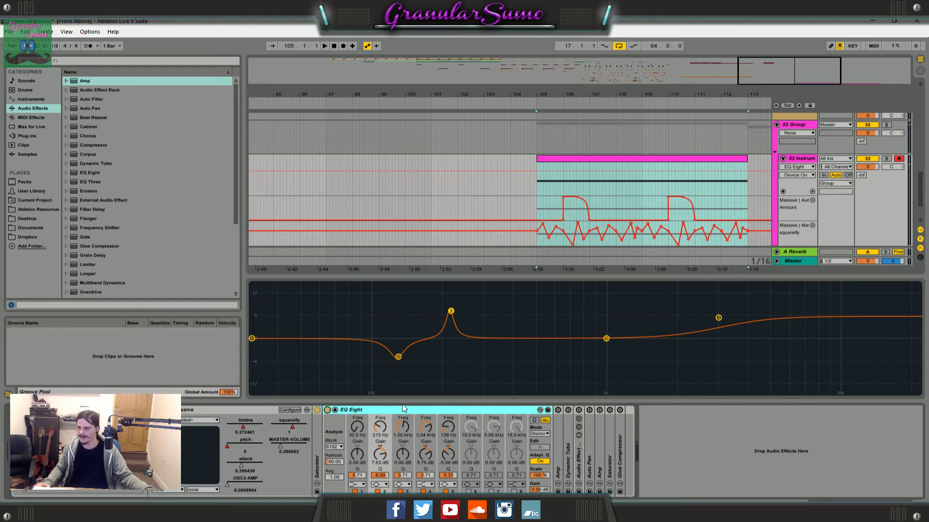
left_click(327, 409)
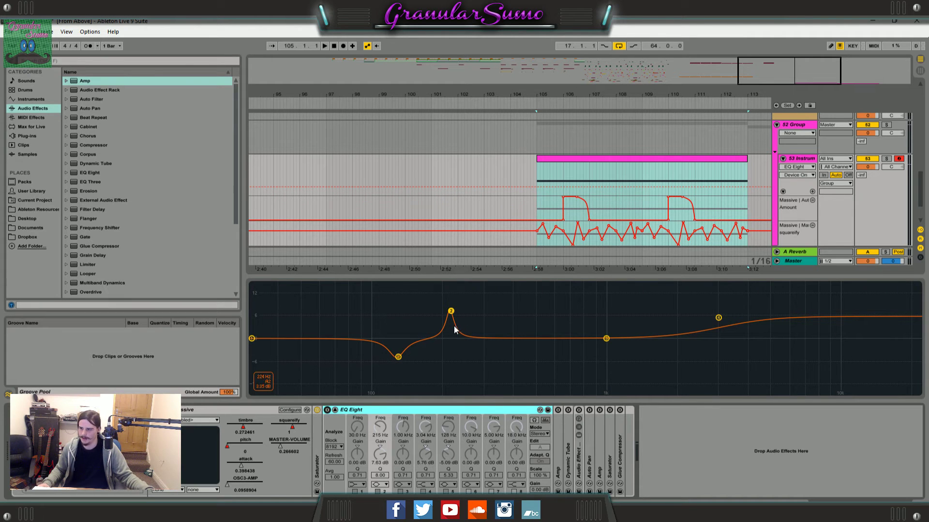
left_click(327, 411)
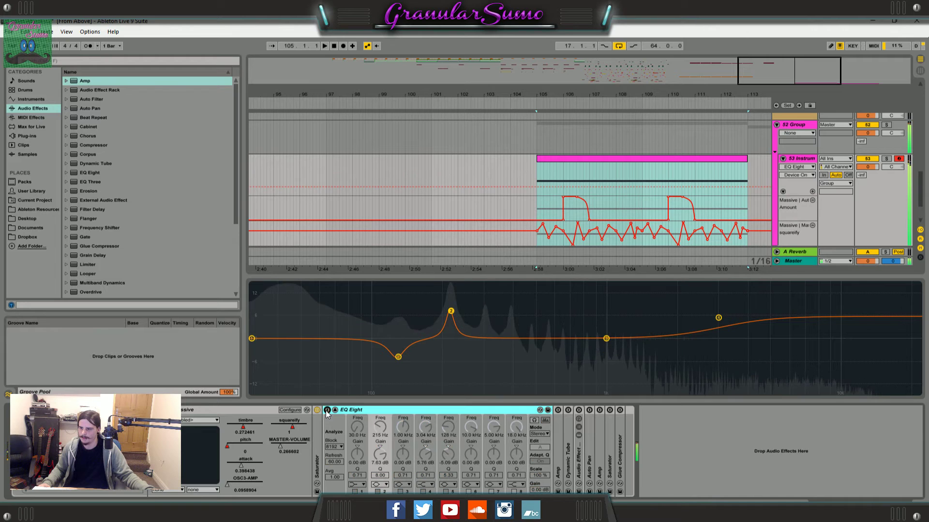
left_click(327, 411)
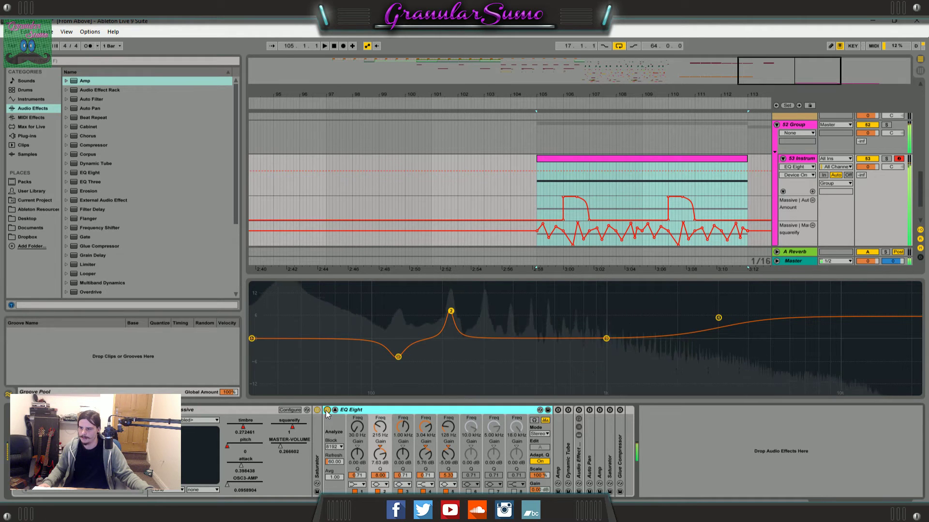
Step: Unfold the first Amp, switch it on and audition the sound, and fold the EQ Eight and Amp devices
double_click(558, 433)
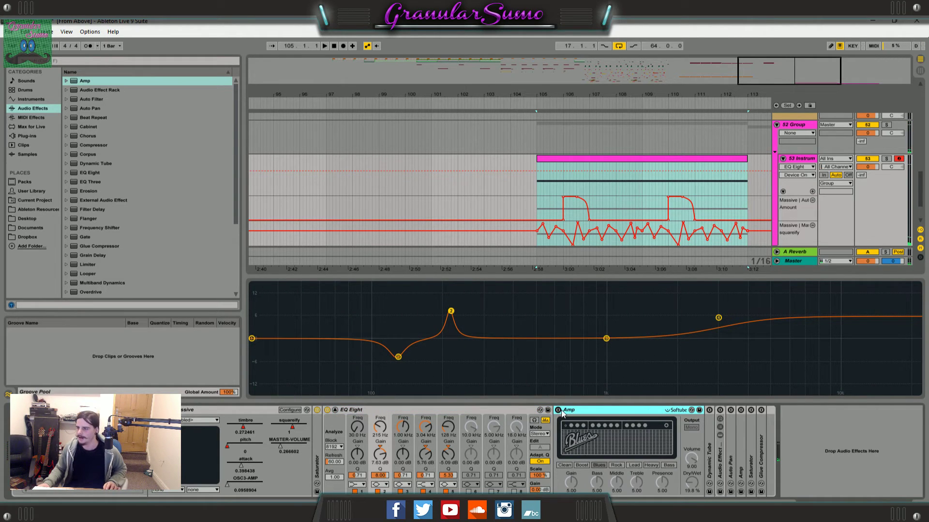
left_click(559, 410)
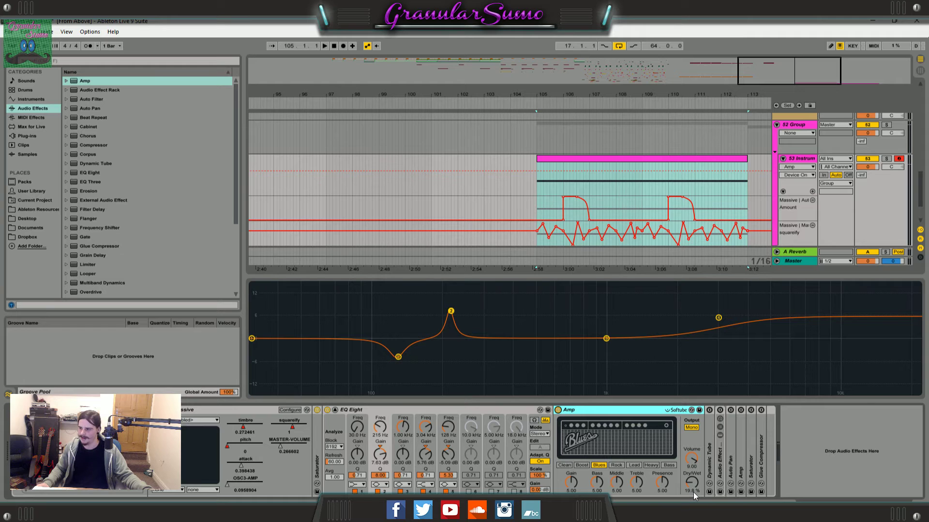
key("a")
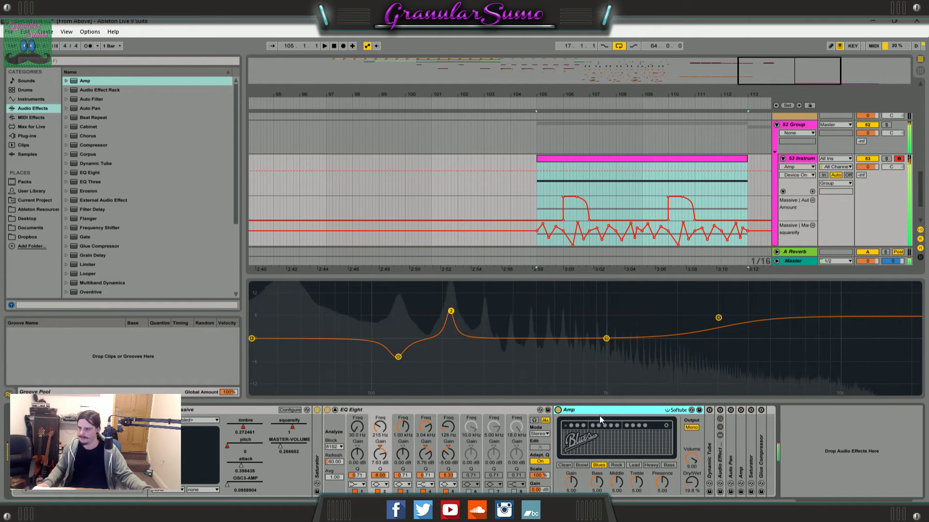
double_click(437, 410)
double_click(431, 413)
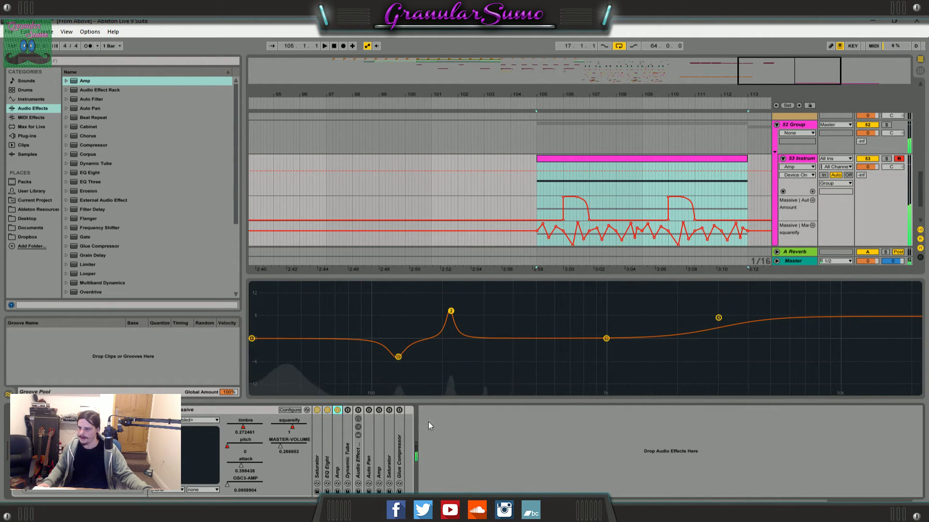
Step: Unfold the Dynamic Tube, switch it on, and audition the bass through it
double_click(347, 413)
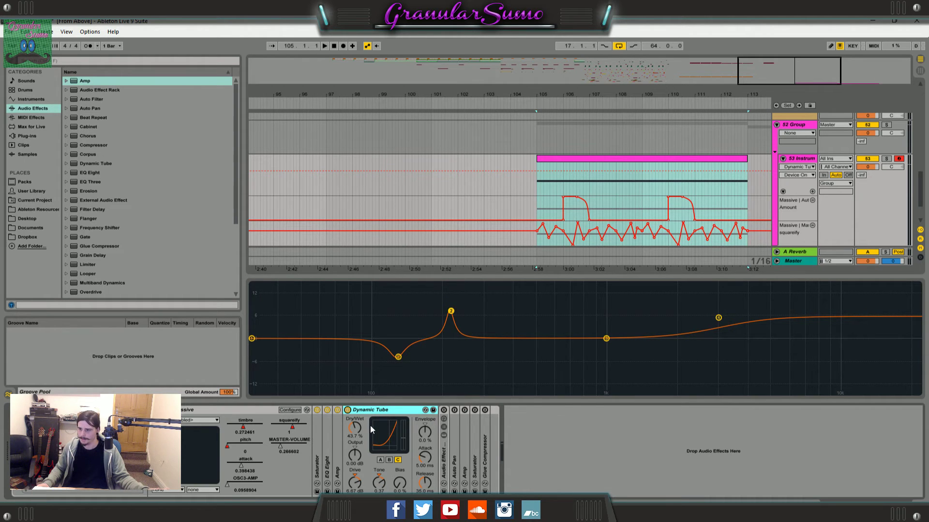
key("space")
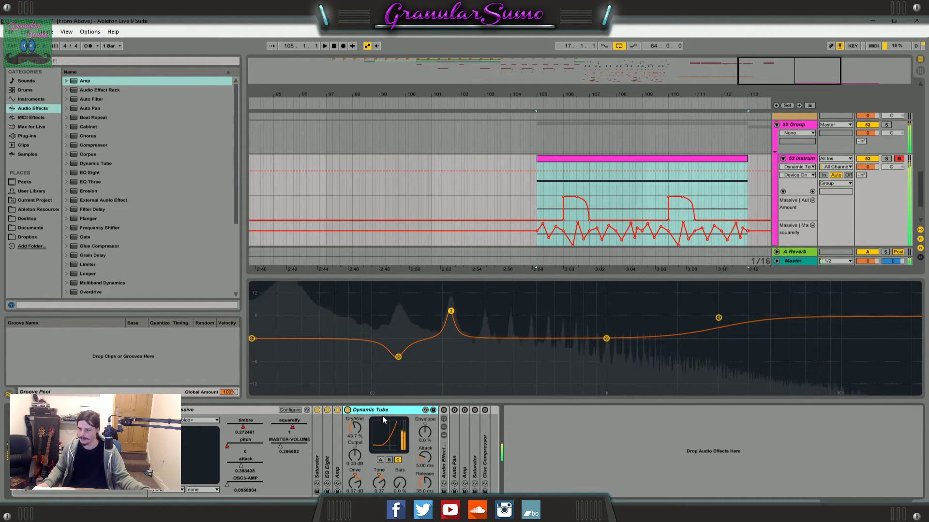
key("space")
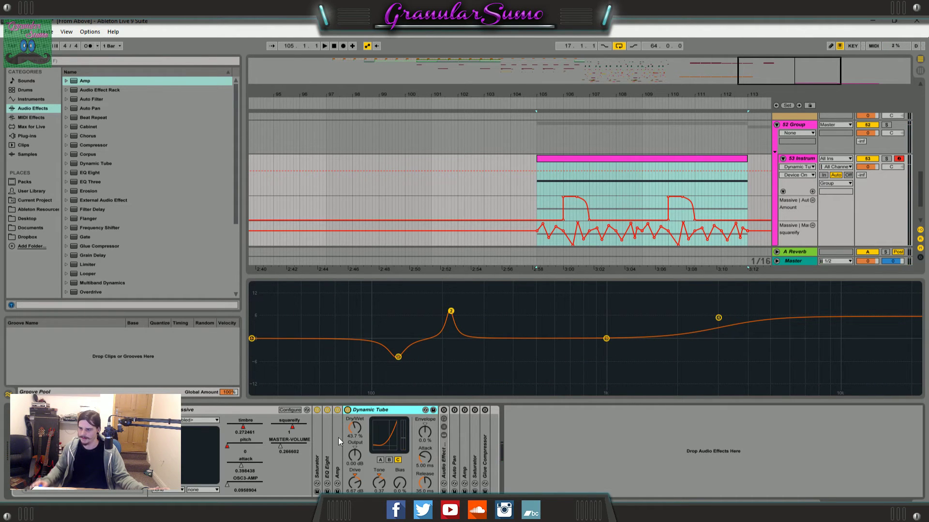
Step: Compare the bass with the Dynamic Tube bypassed and active beside the unfolded Amp, and fold the Amp again
left_click(337, 440)
double_click(337, 440)
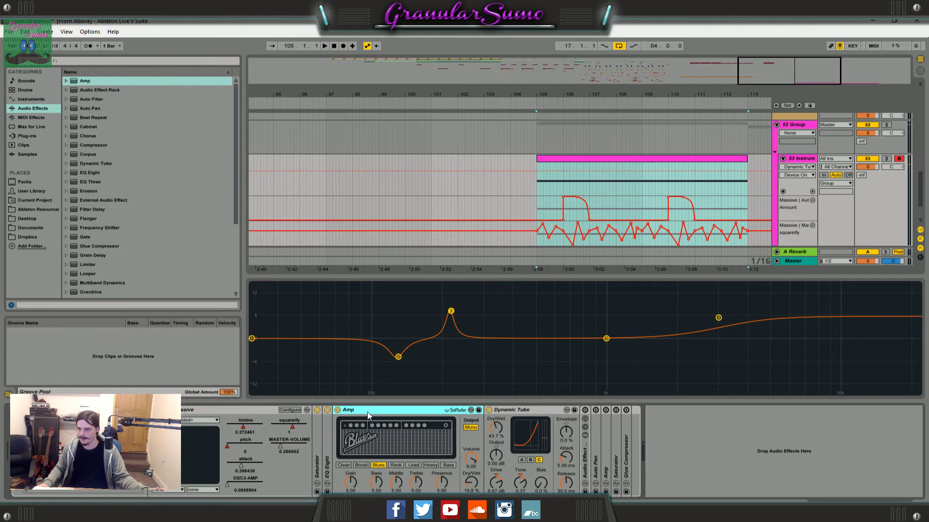
left_click(488, 410)
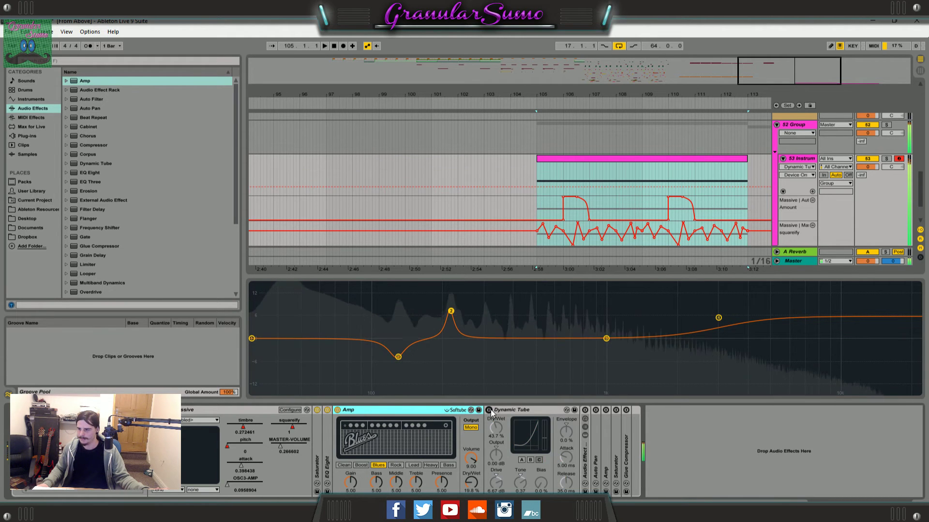
left_click(489, 411)
double_click(402, 409)
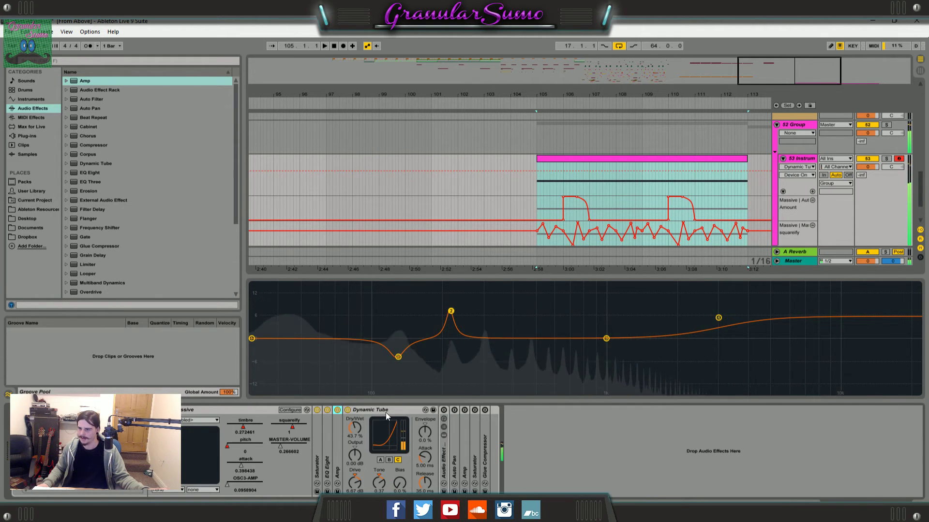
Step: Fold the Dynamic Tube, unfold and switch on the Audio Effect Rack, and open the Auto Filter in its first chain
double_click(385, 410)
double_click(363, 452)
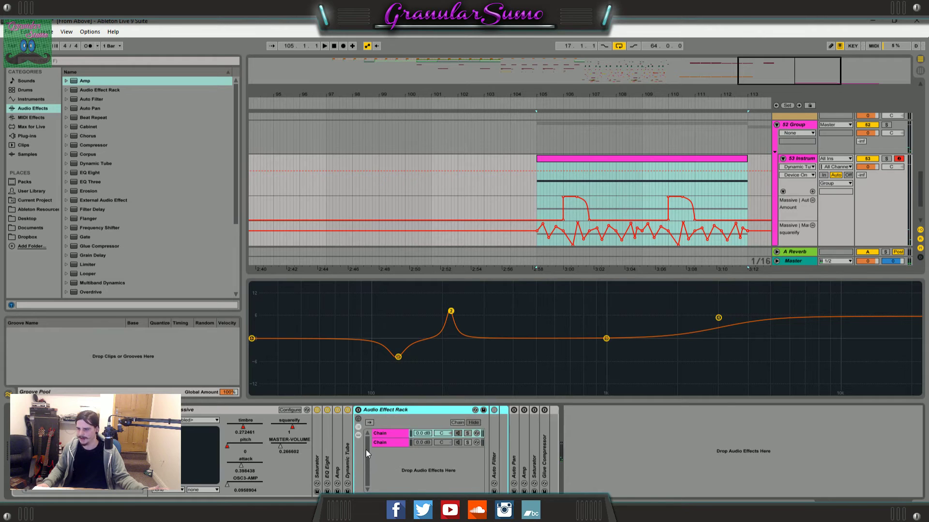
left_click(358, 410)
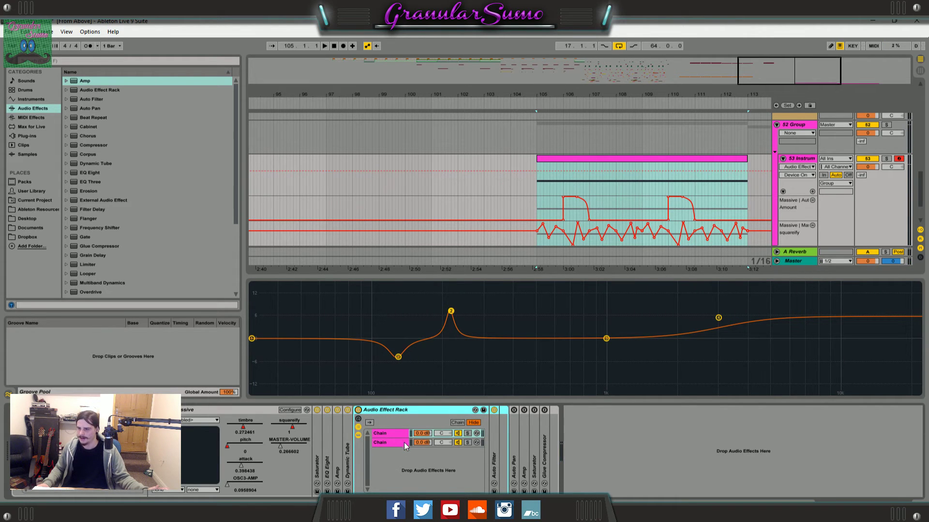
left_click(390, 433)
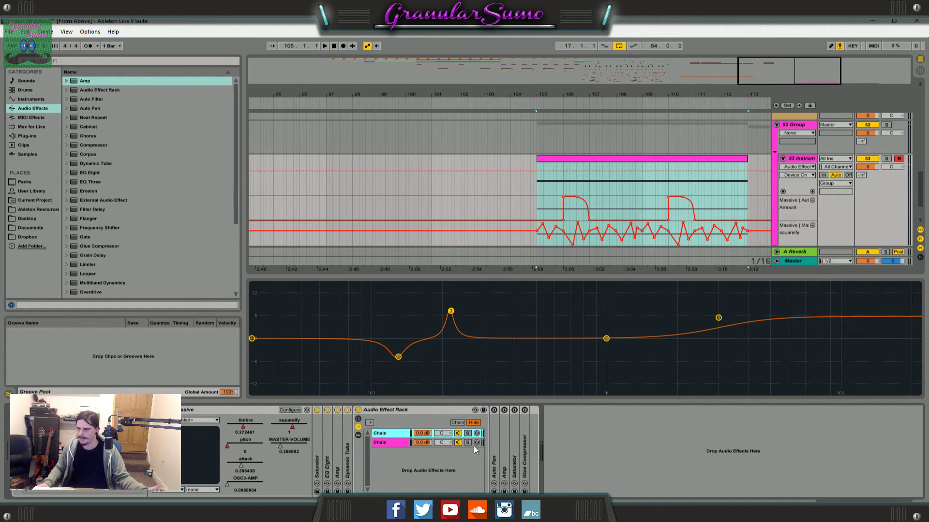
double_click(494, 436)
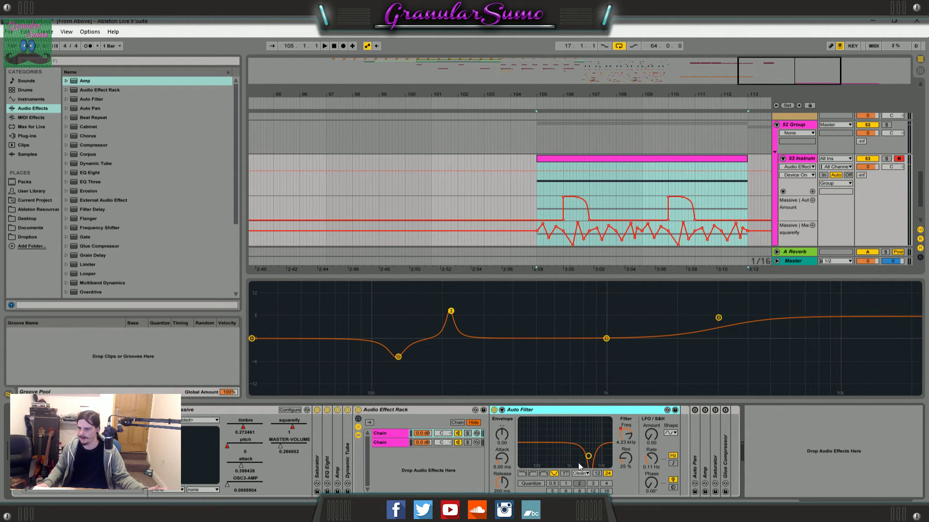
Step: Compare the Auto Filter settings of the rack's two chains while auditioning the bass, and fold the rack
left_click(393, 444)
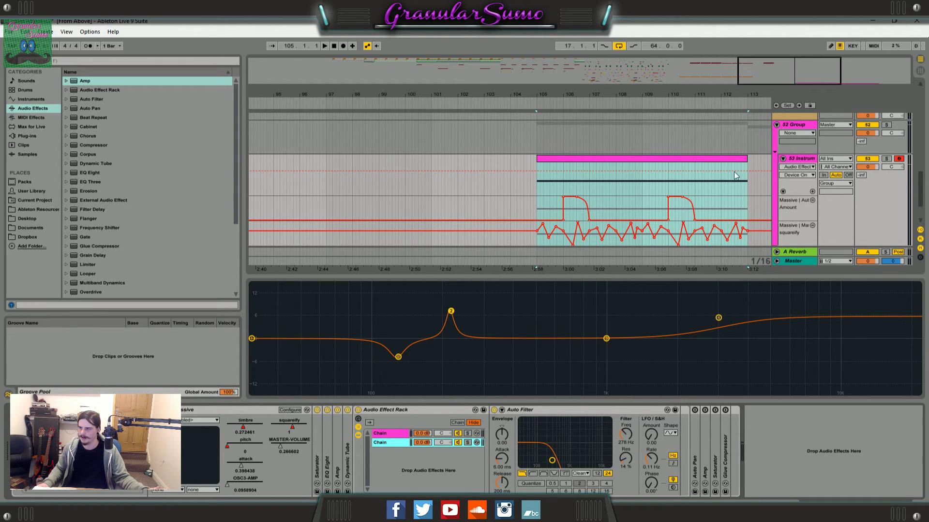
left_click_drag(786, 74, 813, 80)
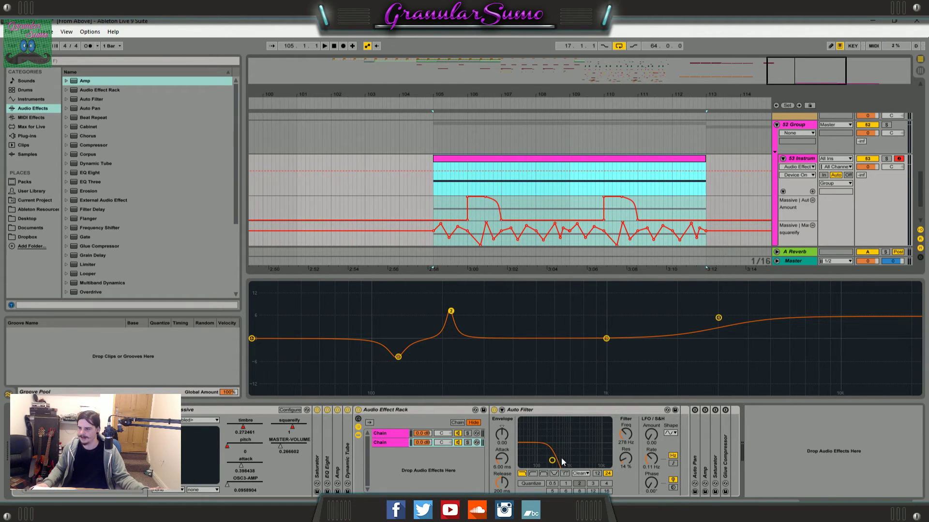
key("f")
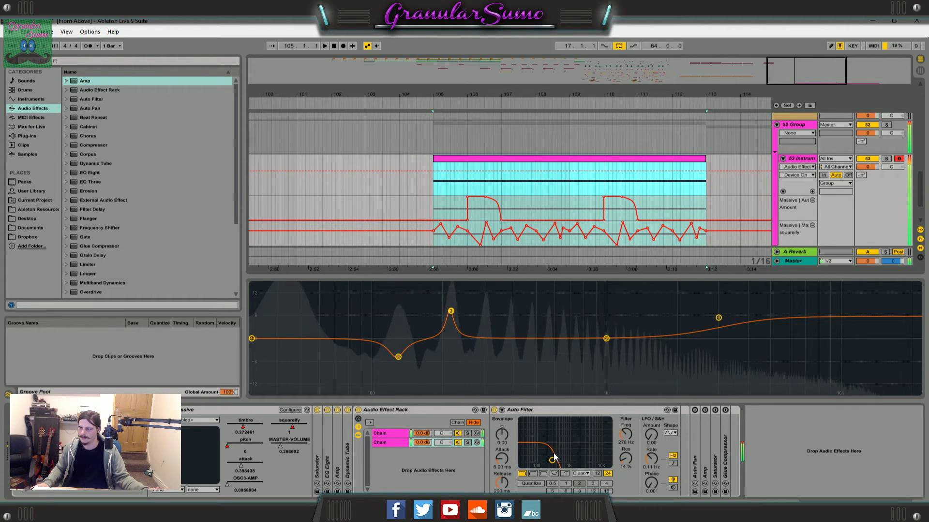
left_click(398, 434)
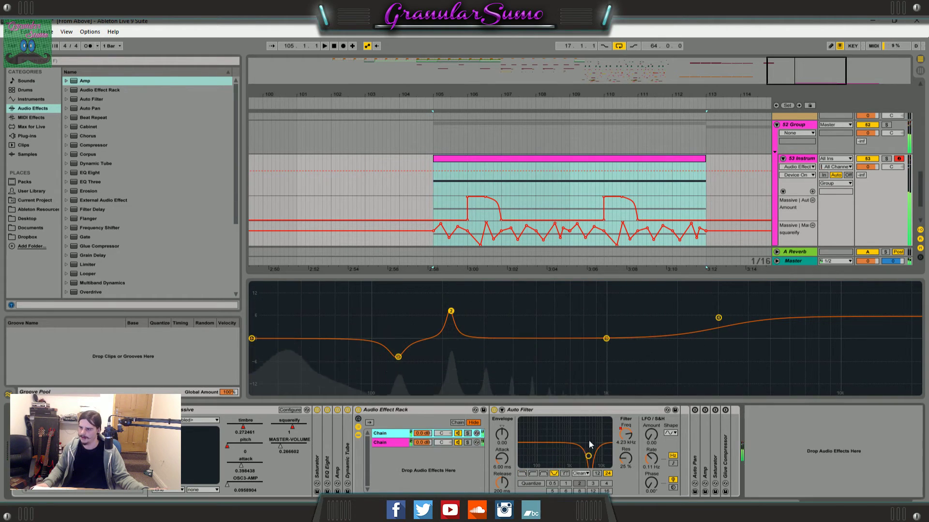
scroll(489, 190, "down", 3)
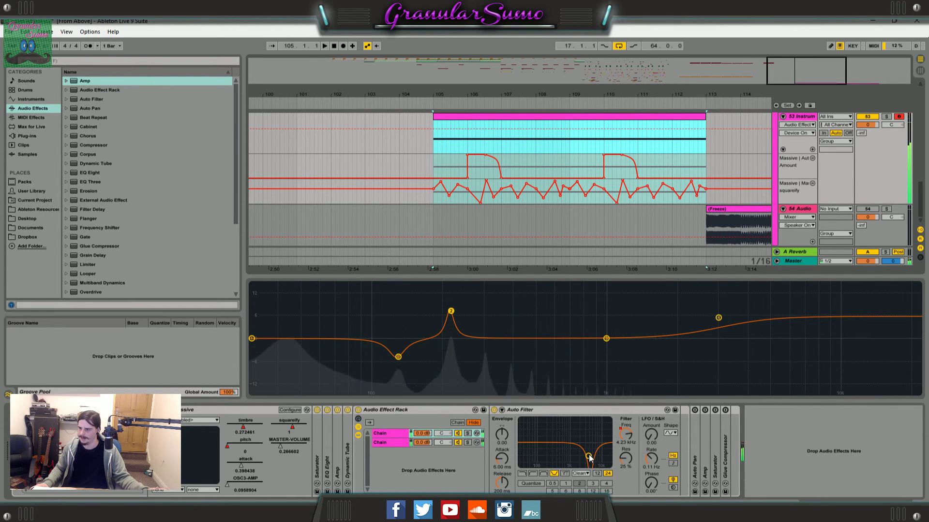
double_click(397, 410)
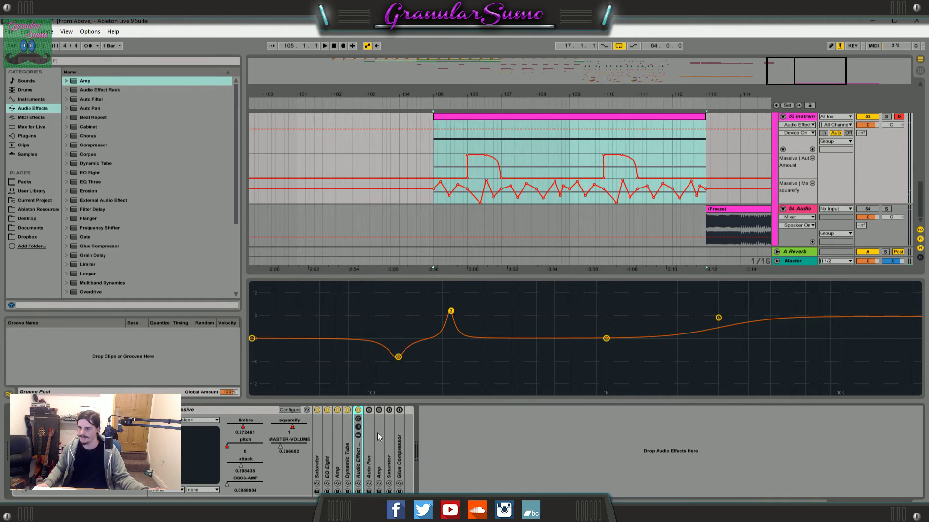
Step: Unfold the Auto Pan, switch it on with its LFO rate synced to tempo, and fold it again
double_click(369, 455)
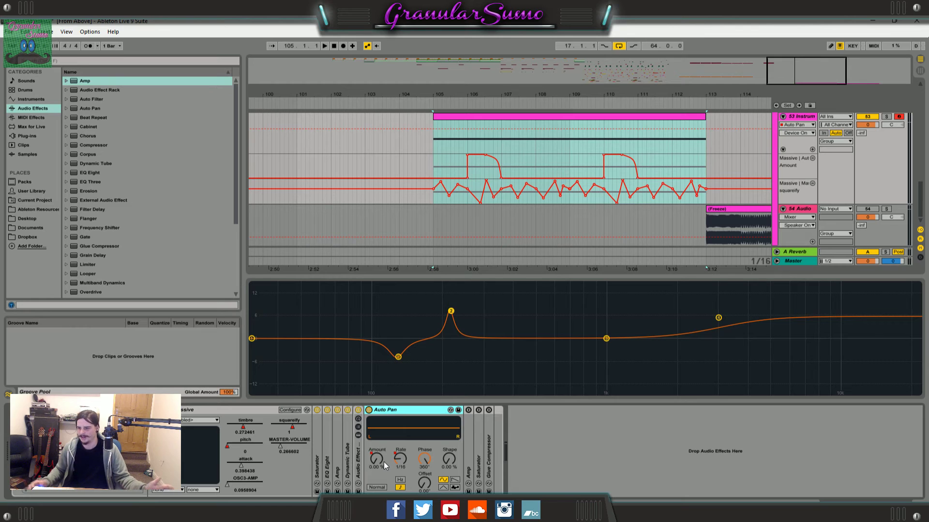
left_click(401, 487)
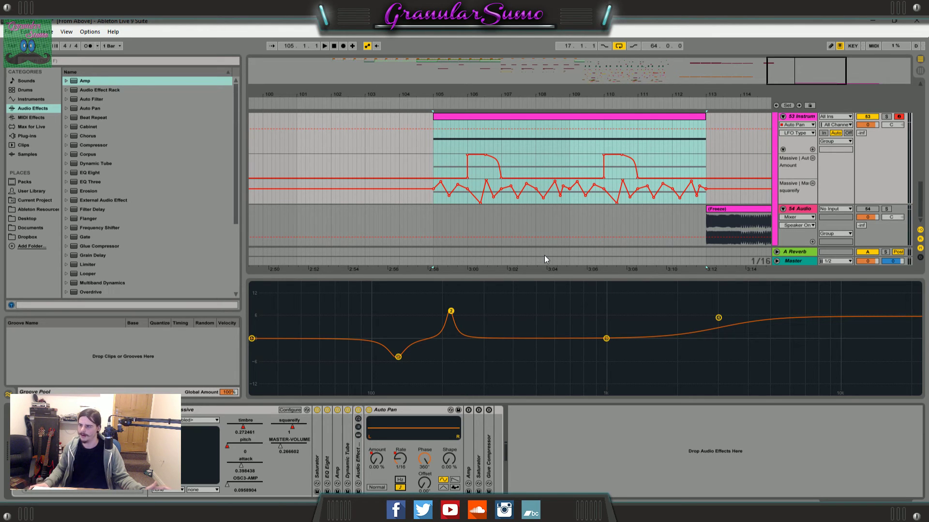
double_click(387, 410)
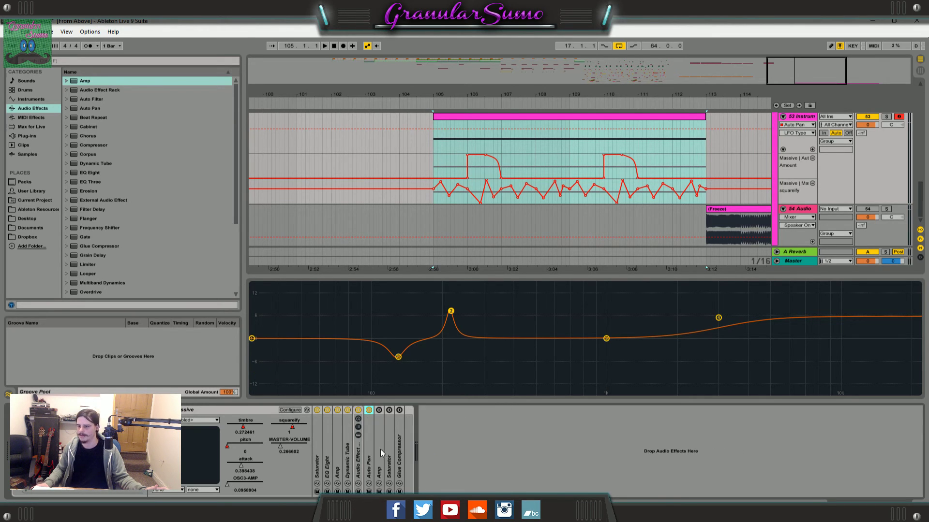
Step: Unfold the second Amp, switch it on, audition the bass through it, and fold it again
double_click(381, 448)
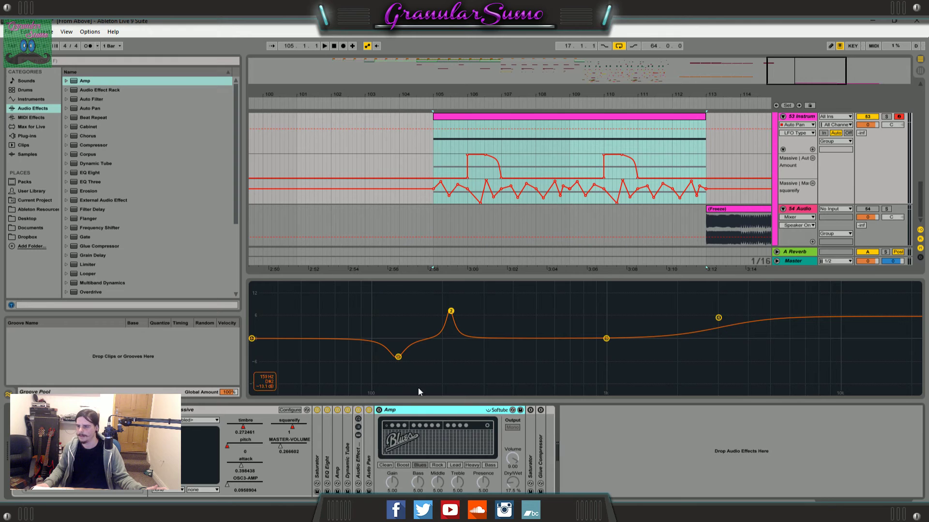
left_click(380, 410)
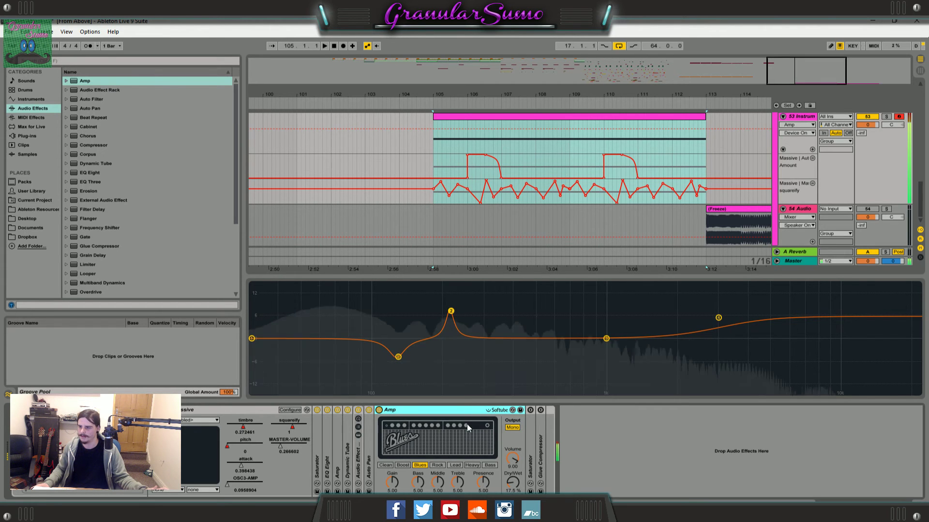
double_click(433, 413)
Step: Unfold and switch on the second Saturator and the Glue Compressor, audition the bass, and fold both devices
double_click(390, 452)
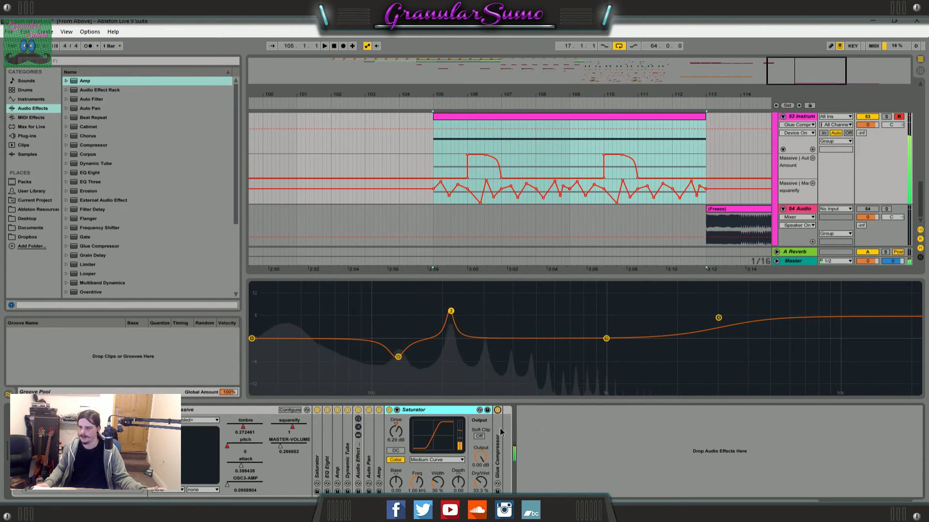
double_click(497, 416)
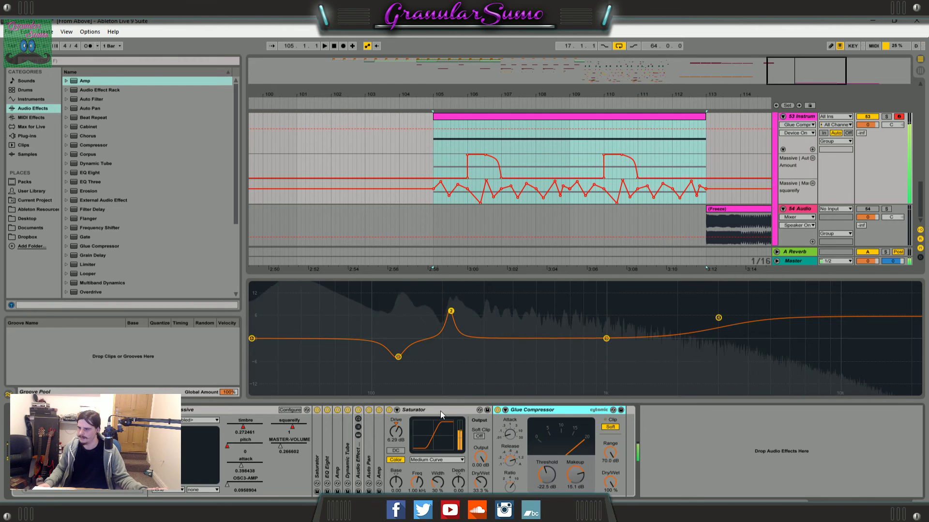
double_click(440, 410)
double_click(446, 411)
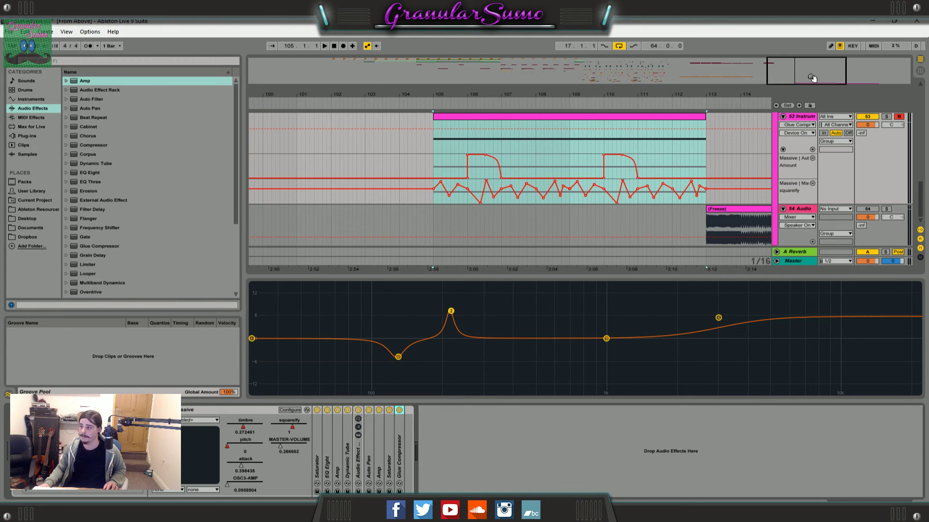
Step: Look into the Audio Effect Rack once more and fold it again
left_click_drag(811, 77, 811, 92)
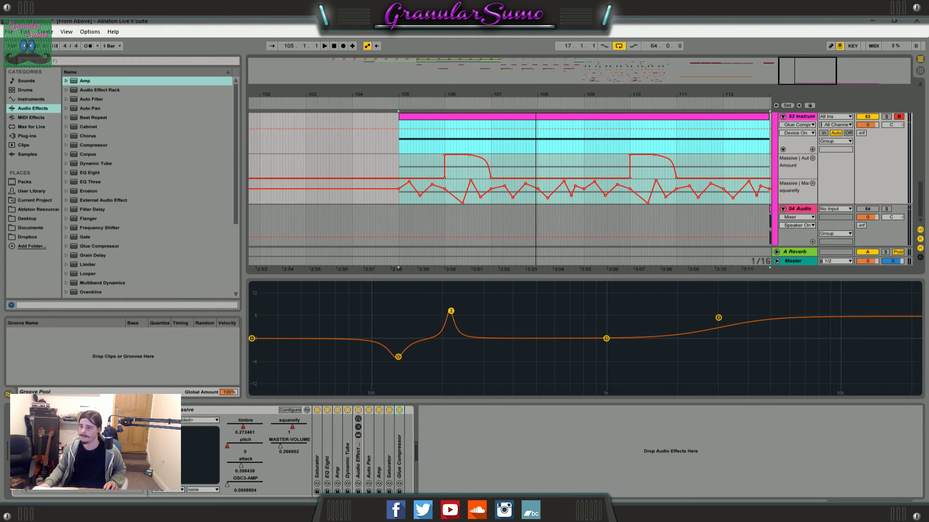
double_click(359, 463)
double_click(389, 411)
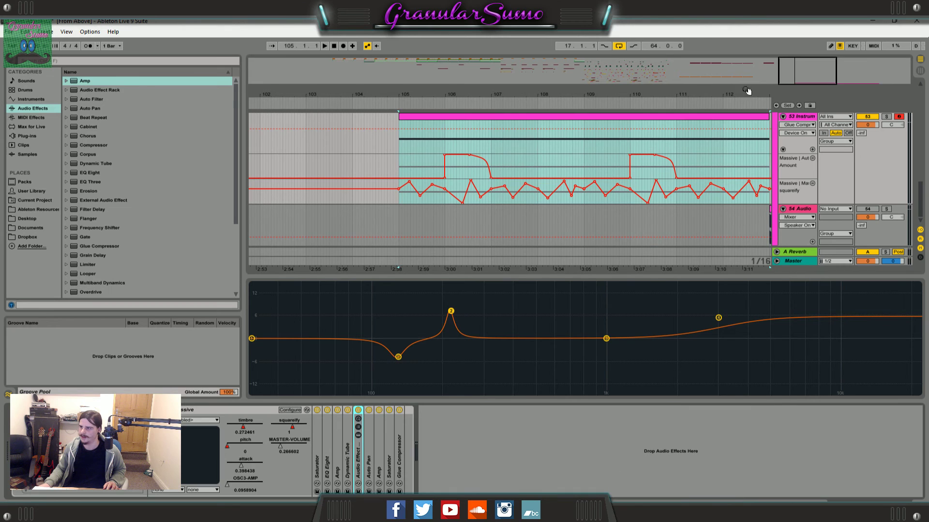
Step: Play the automated bass clip from bar 105 to bar 113 through the full effects chain, and stop playback
left_click_drag(798, 74, 710, 40)
scroll(492, 223, "up", 5)
scroll(477, 169, "down", 5)
left_click_drag(840, 63, 825, 73)
key("space")
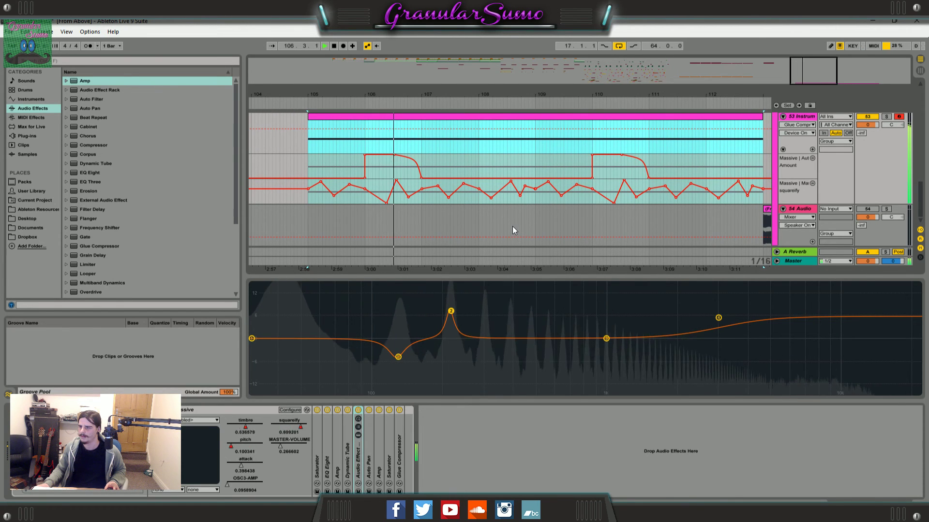
left_click_drag(808, 74, 808, 70)
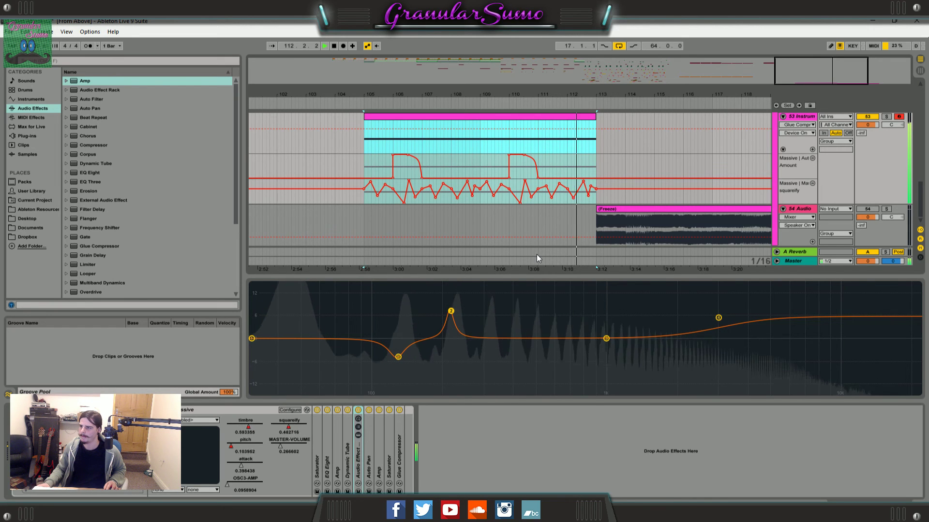
key("space")
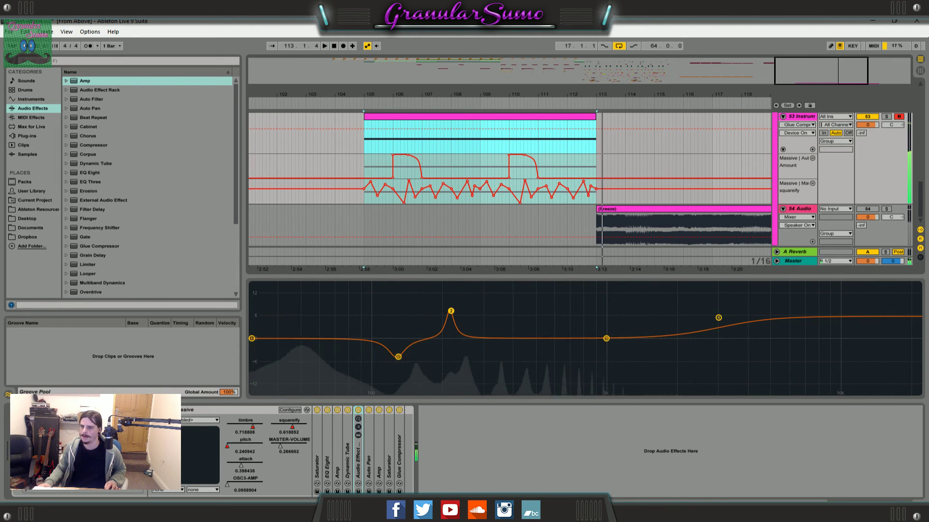
Step: Close the expanded EQ display, fold and deactivate instrument track 53, and select the frozen clip on track 54
double_click(16, 435)
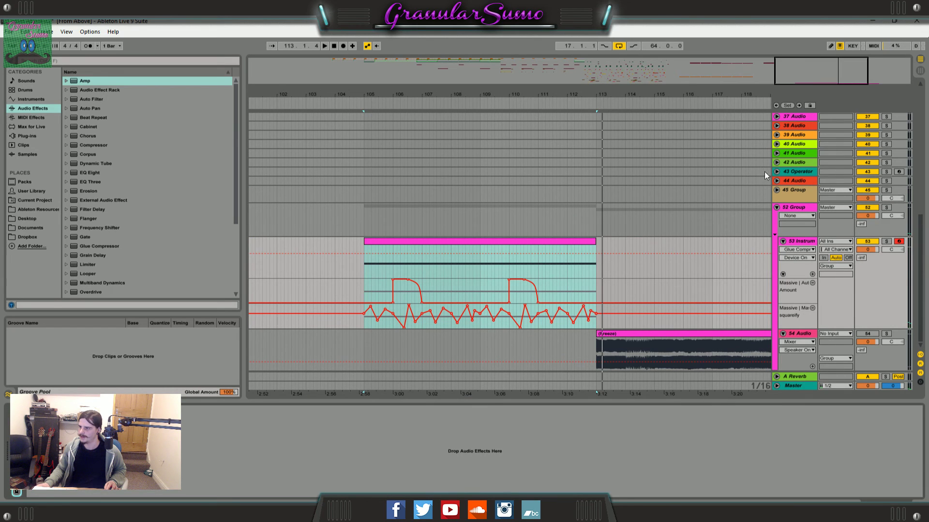
left_click(783, 241)
left_click(655, 248)
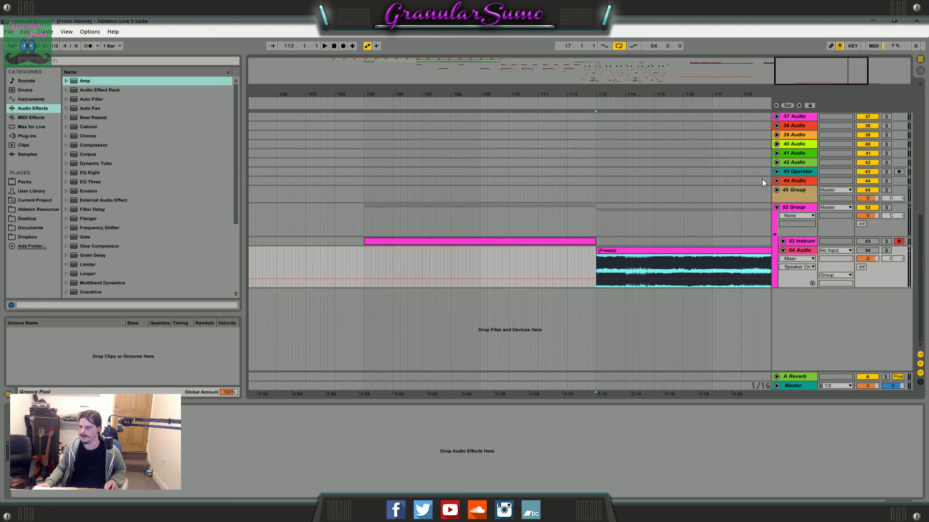
Step: Go to bar 65, unfold the 16 Group, and set the playback start just before that bar on Operator track 18
left_click_drag(825, 75, 803, 43)
scroll(614, 173, "up", 2)
scroll(614, 172, "up", 6)
left_click_drag(543, 78, 587, 198)
left_click(440, 183)
left_click(776, 193)
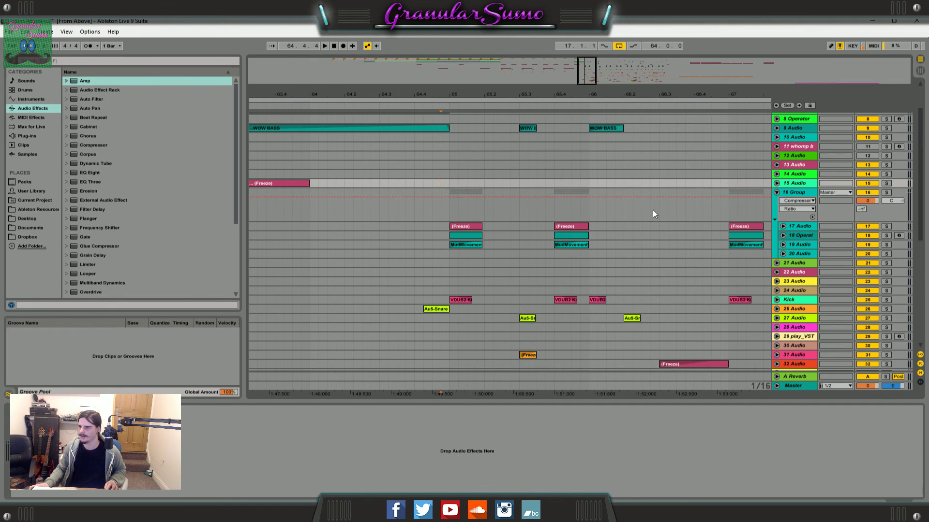
left_click(436, 236)
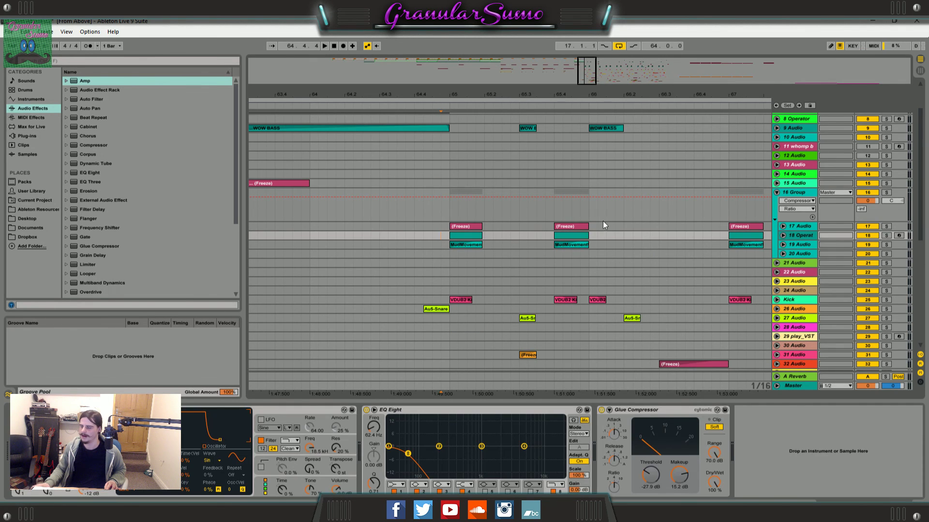
Step: Solo the 16 Group, play it from just before bar 65, and turn the solo off again
left_click(888, 193)
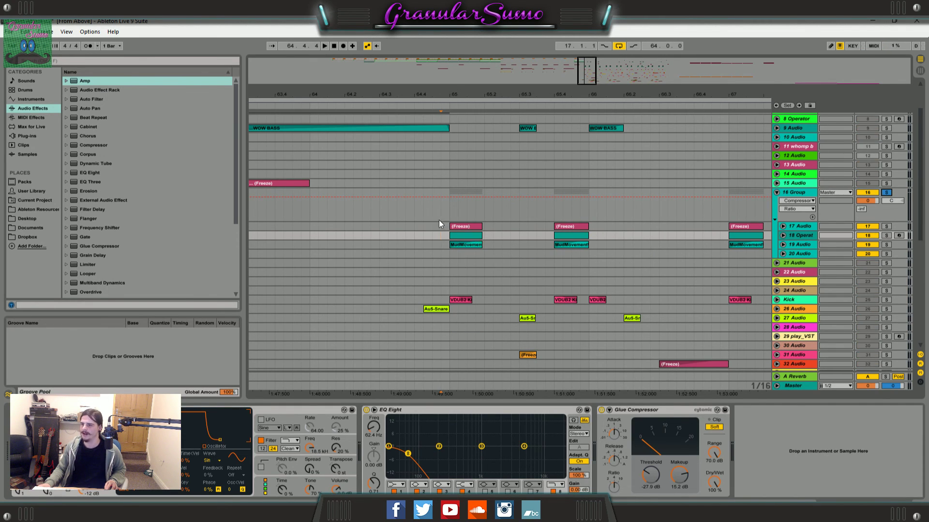
key("space")
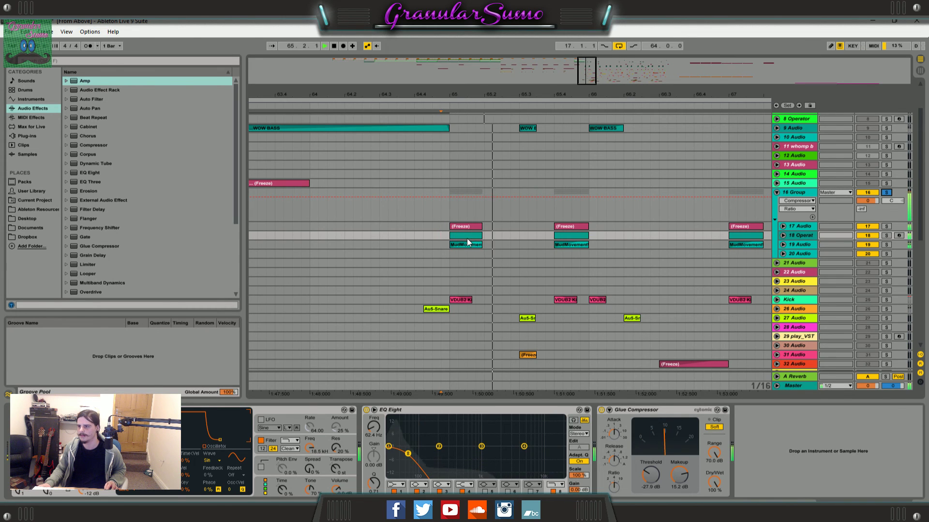
key("space")
key("space")
left_click(885, 193)
Step: Play the full mix from just before bar 65 and examine the clip layout of the tracks below the 16 Group
key("space")
key("space")
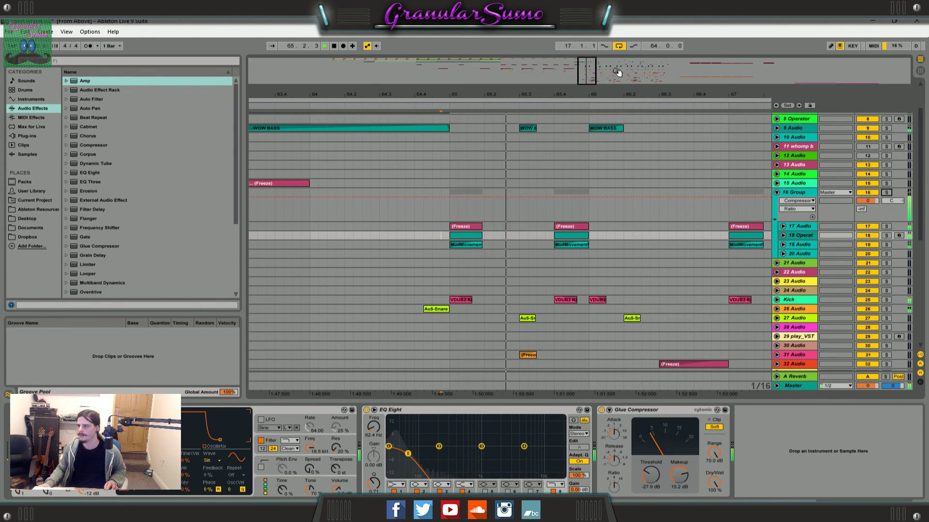
mouse_move(613, 71)
left_mouse_down()
mouse_move(616, 55)
mouse_move(618, 63)
mouse_move(593, 71)
mouse_move(601, 58)
mouse_move(597, 76)
left_mouse_up()
scroll(588, 197, "down", 4)
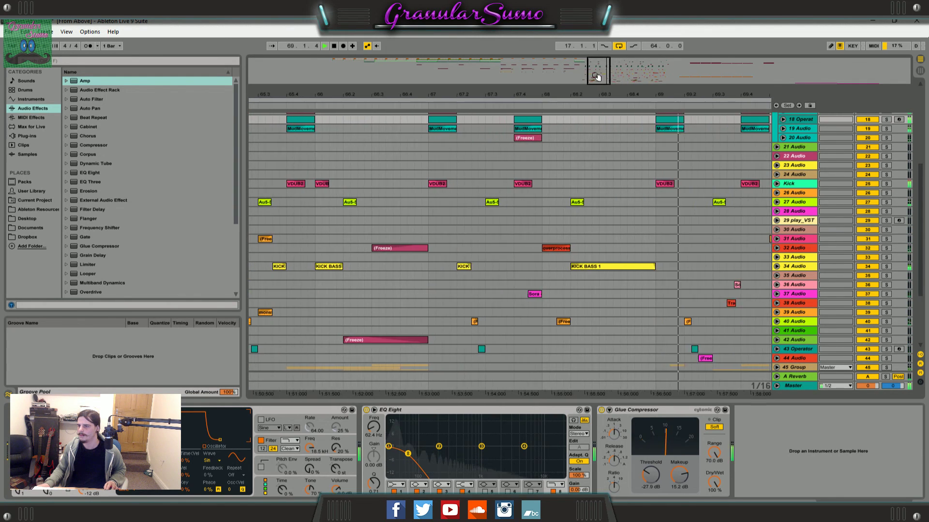
left_click(777, 248)
left_click(777, 247)
key("minus")
key("minus")
key("minus")
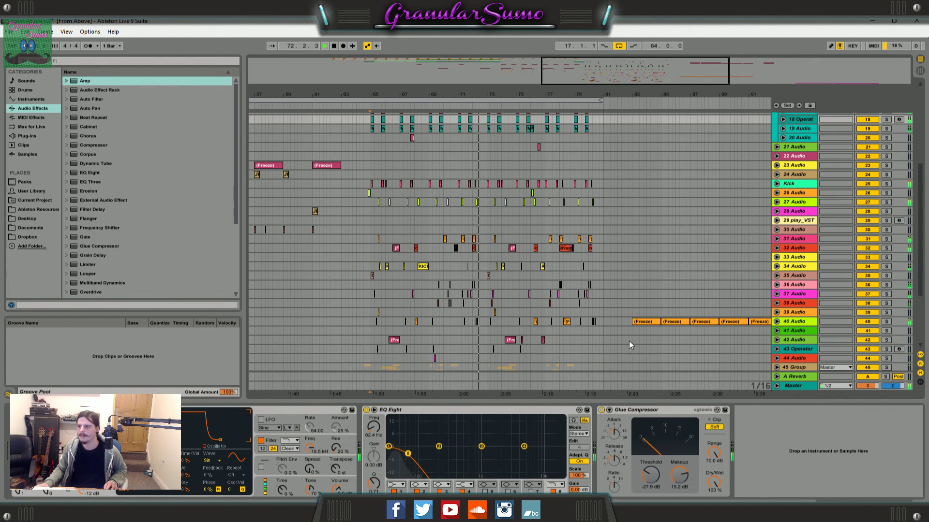
Step: Fold the 16 Group, the 54 Audio track and the 52 Group during playback of the drop, and stop playback
left_click_drag(640, 80, 670, 58)
scroll(755, 216, "up", 3)
left_click(776, 183)
scroll(785, 184, "up", 3)
scroll(786, 188, "down", 4)
scroll(785, 188, "down", 3)
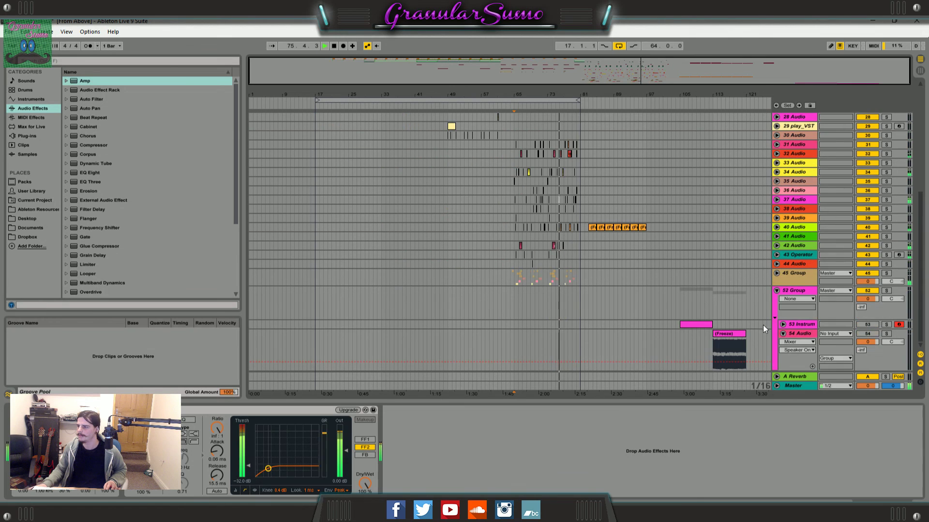
left_click(783, 333)
left_click(775, 291)
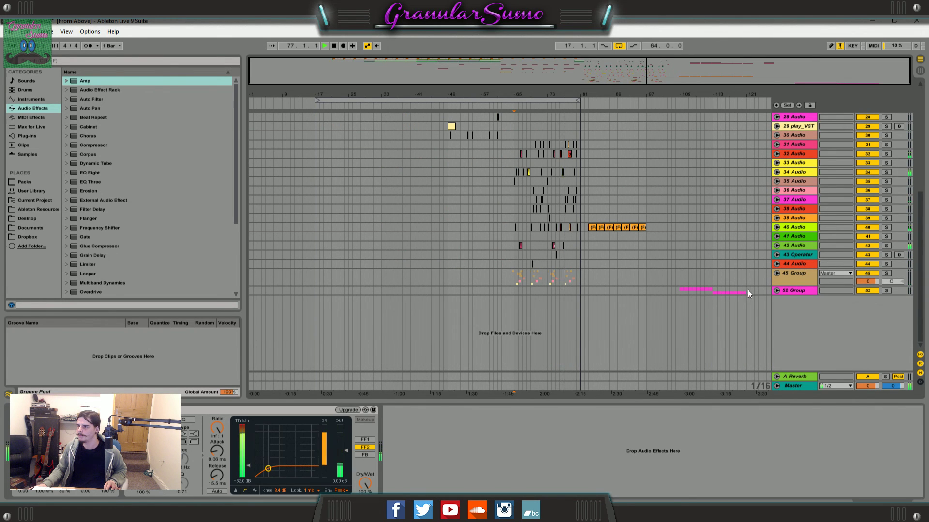
left_click_drag(616, 56, 625, 73)
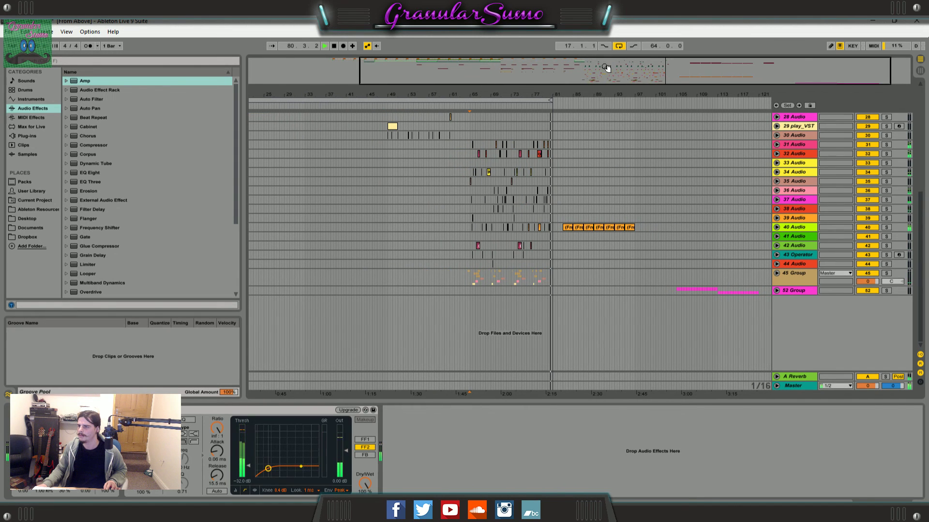
key("space")
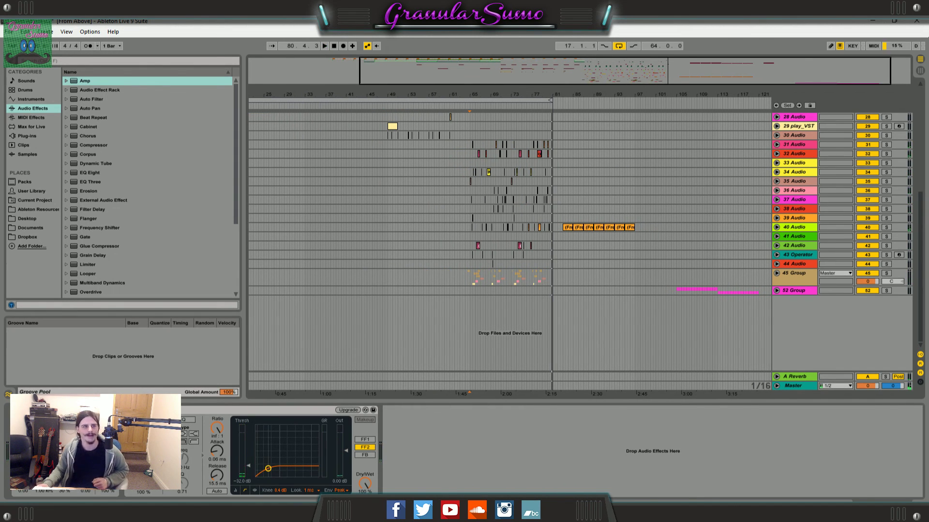